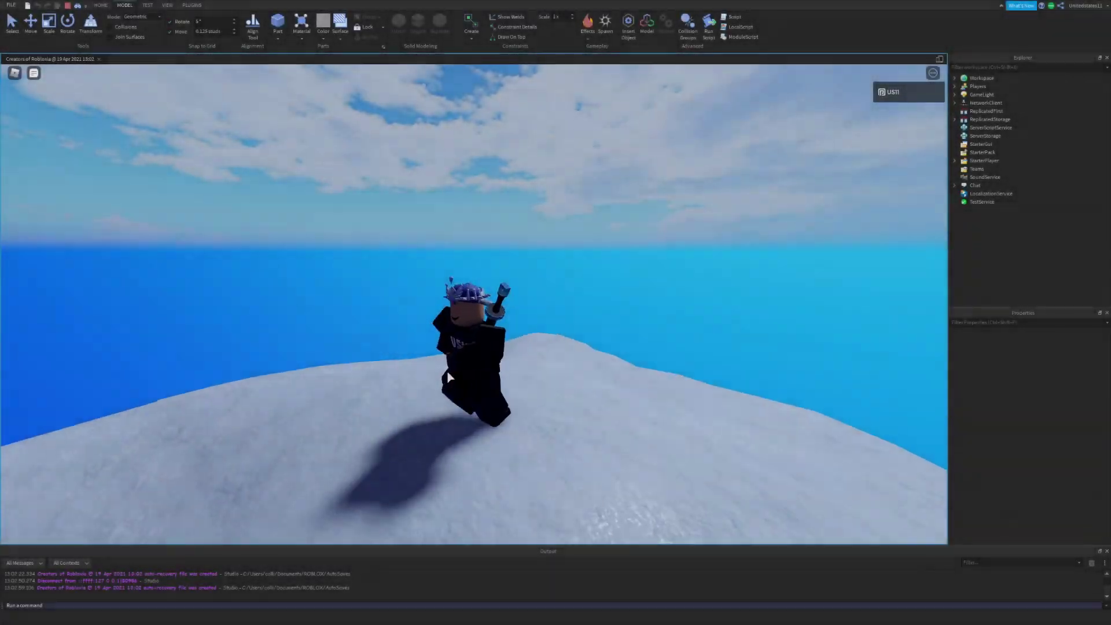
pyautogui.press('s')
pyautogui.press('d')
pyautogui.press('s')
pyautogui.moveTo(447, 371); pyautogui.dragTo(447, 371, button='right')
pyautogui.press('d')
pyautogui.press('s')
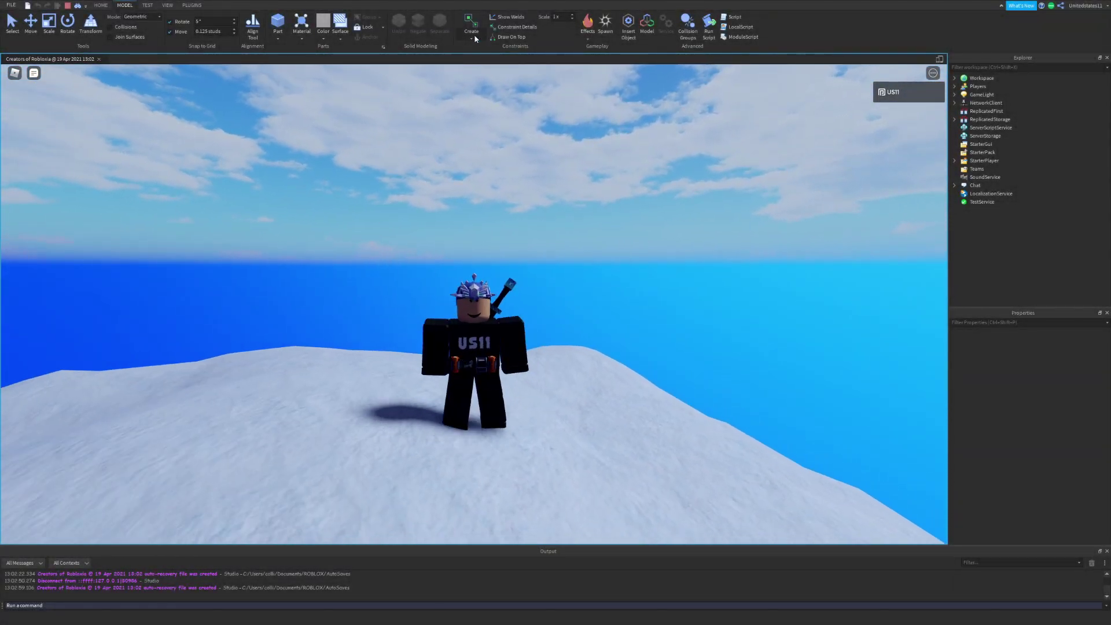
pyautogui.click(471, 26)
pyautogui.click(722, 255)
pyautogui.press('w')
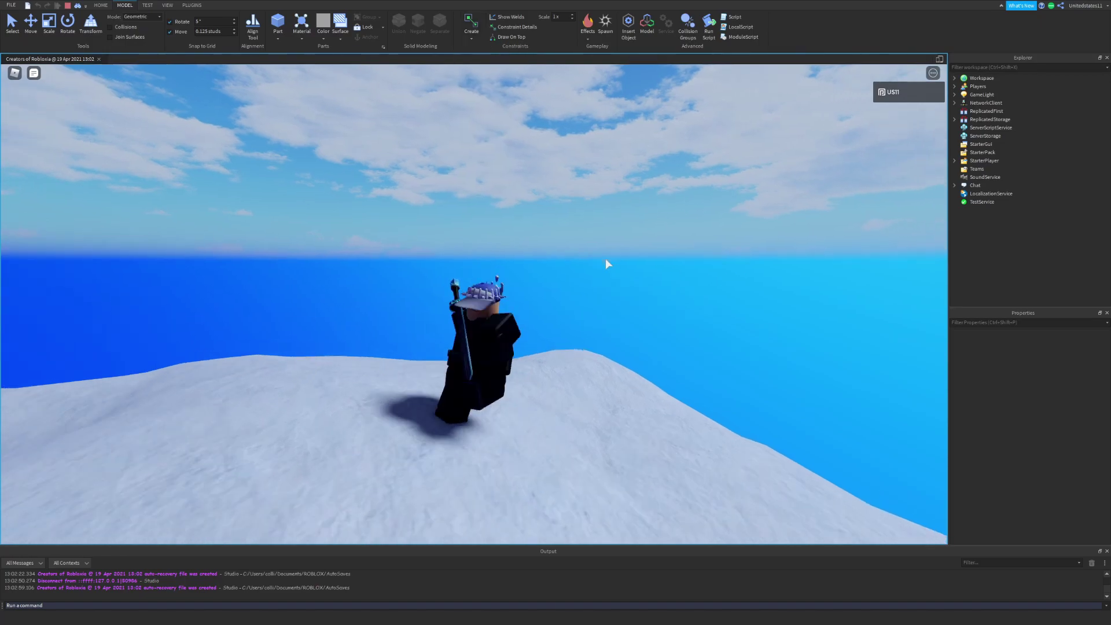
pyautogui.moveTo(605, 258); pyautogui.dragTo(607, 258, button='right')
pyautogui.press('s')
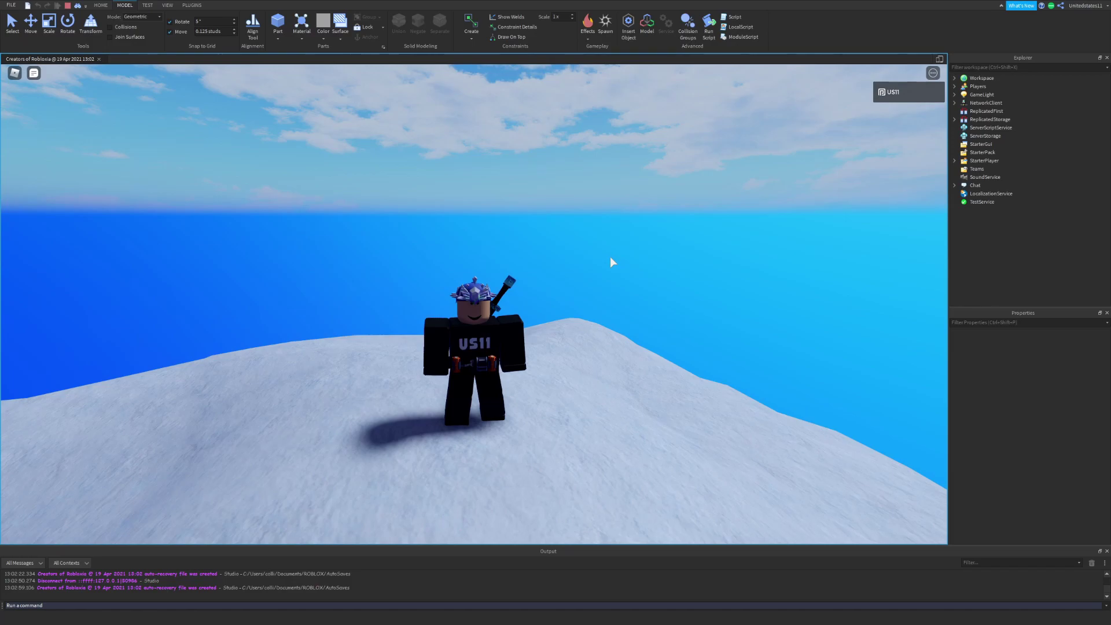
pyautogui.press('w')
pyautogui.press('s')
pyautogui.press('s')
pyautogui.moveTo(609, 256); pyautogui.dragTo(610, 256, button='right')
pyautogui.press('w')
pyautogui.press('s')
pyautogui.scroll(3, 609, 255)
pyautogui.press('w')
pyautogui.scroll(-3, 610, 256)
pyautogui.press('s')
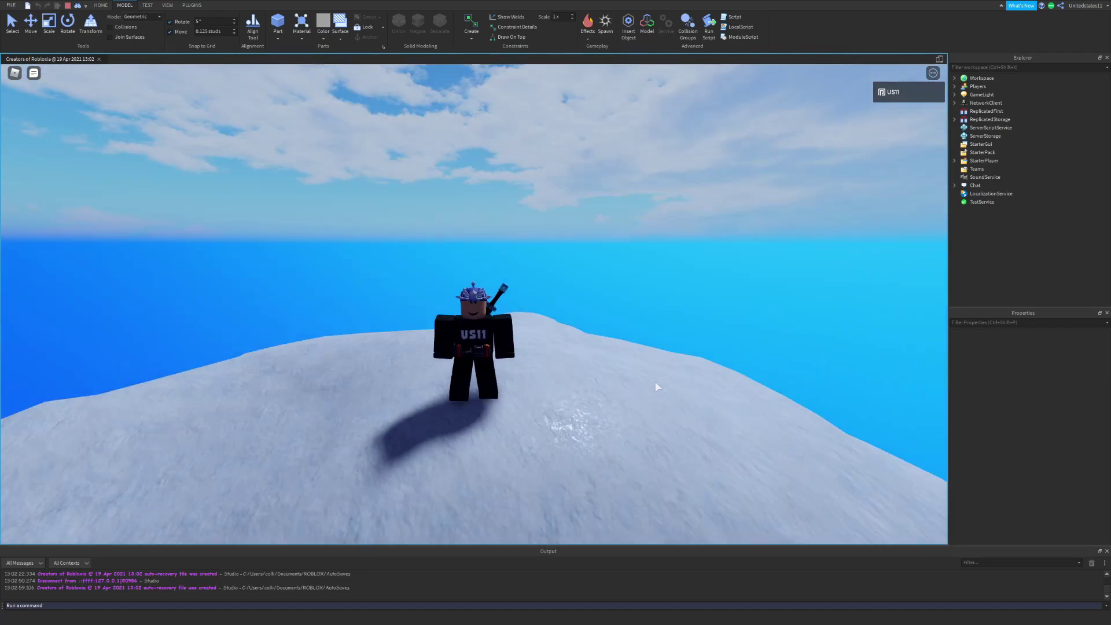
pyautogui.press('w')
pyautogui.press('s')
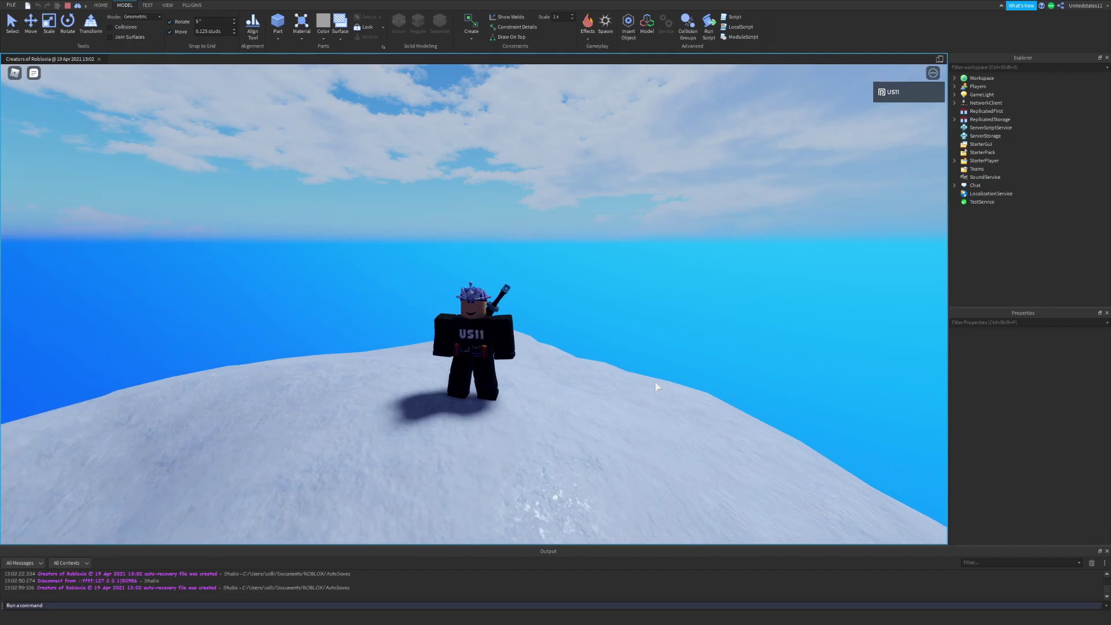
pyautogui.press('w')
pyautogui.press('s')
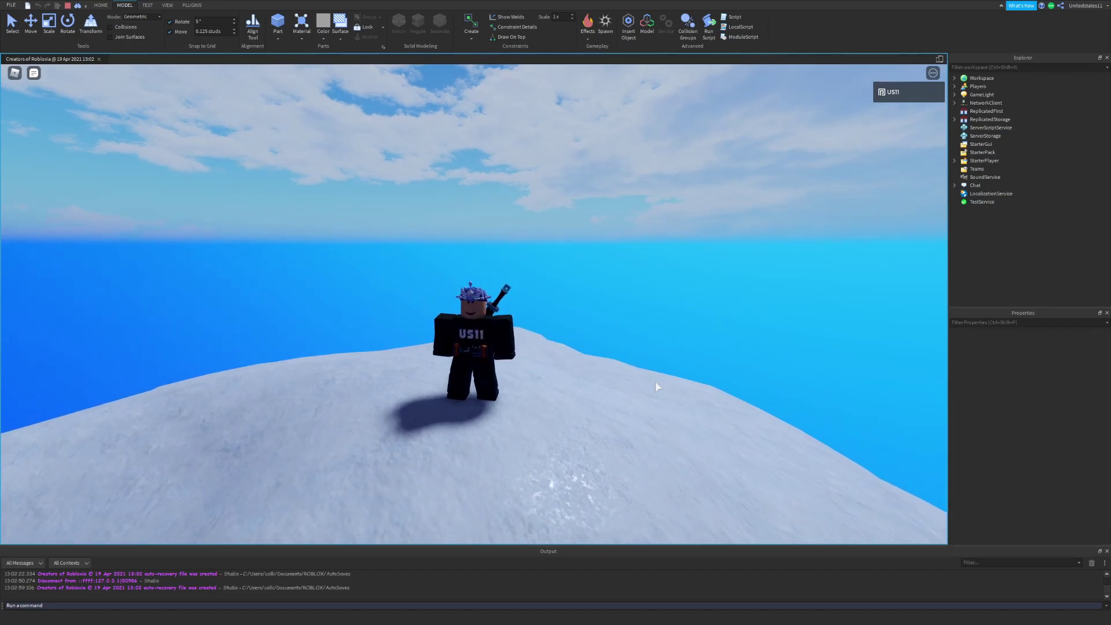
pyautogui.press('w')
pyautogui.press('s')
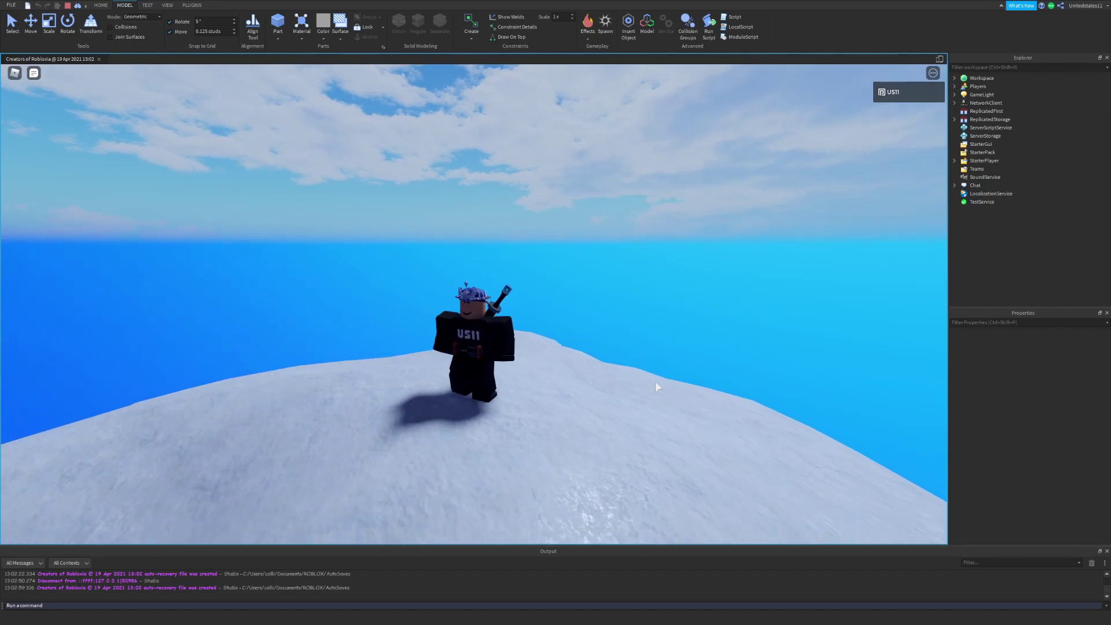
pyautogui.moveTo(655, 381); pyautogui.dragTo(658, 380, button='right')
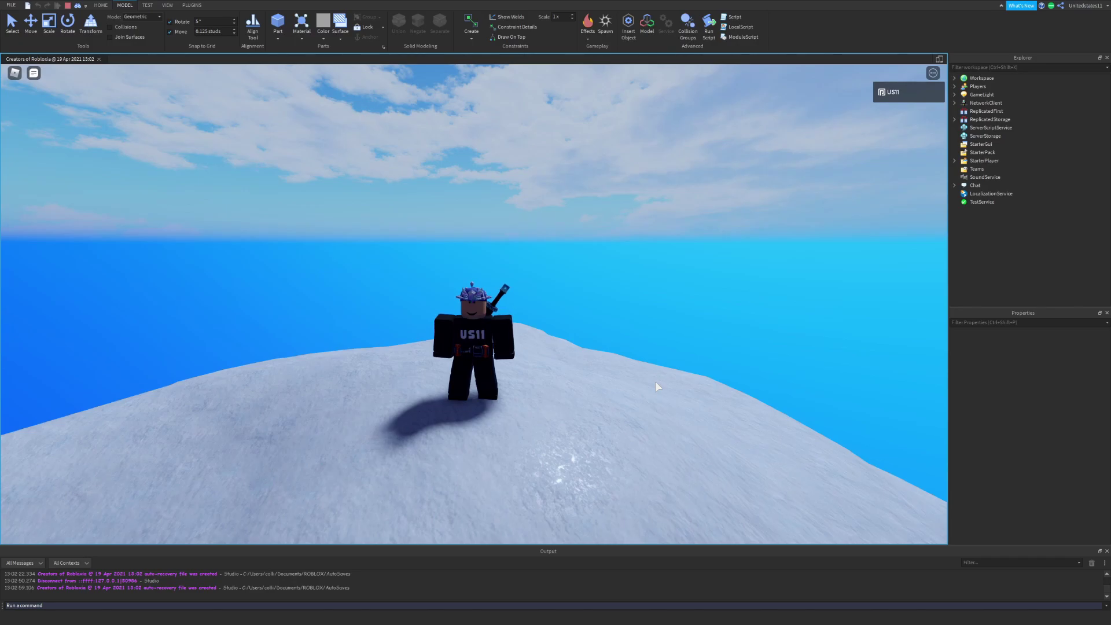
pyautogui.press('a')
pyautogui.press('d')
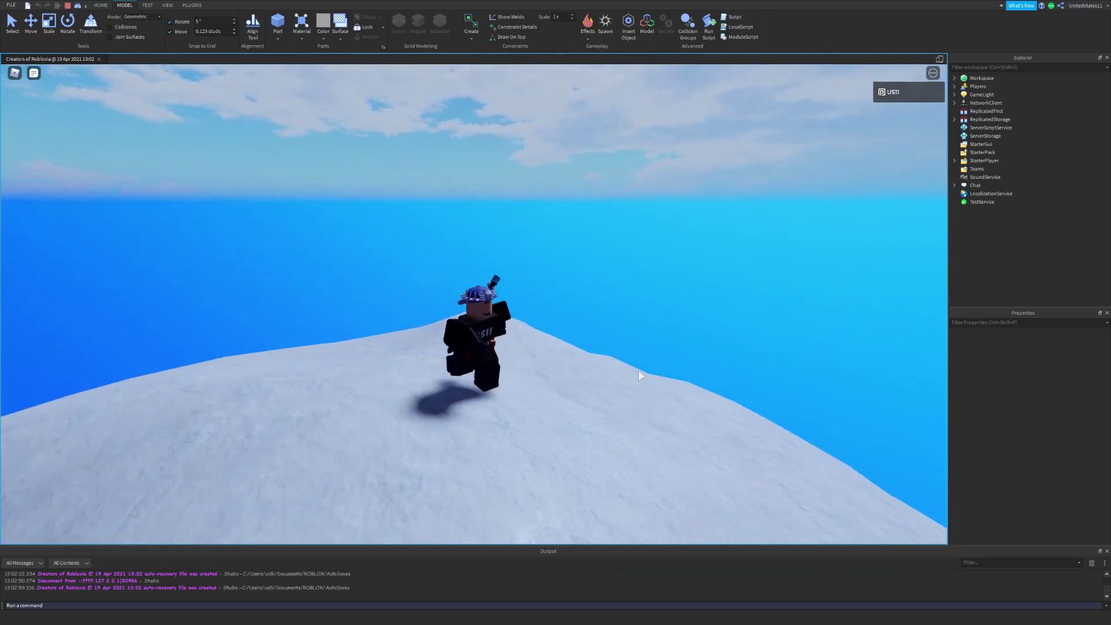
pyautogui.press('s')
pyautogui.press('s')
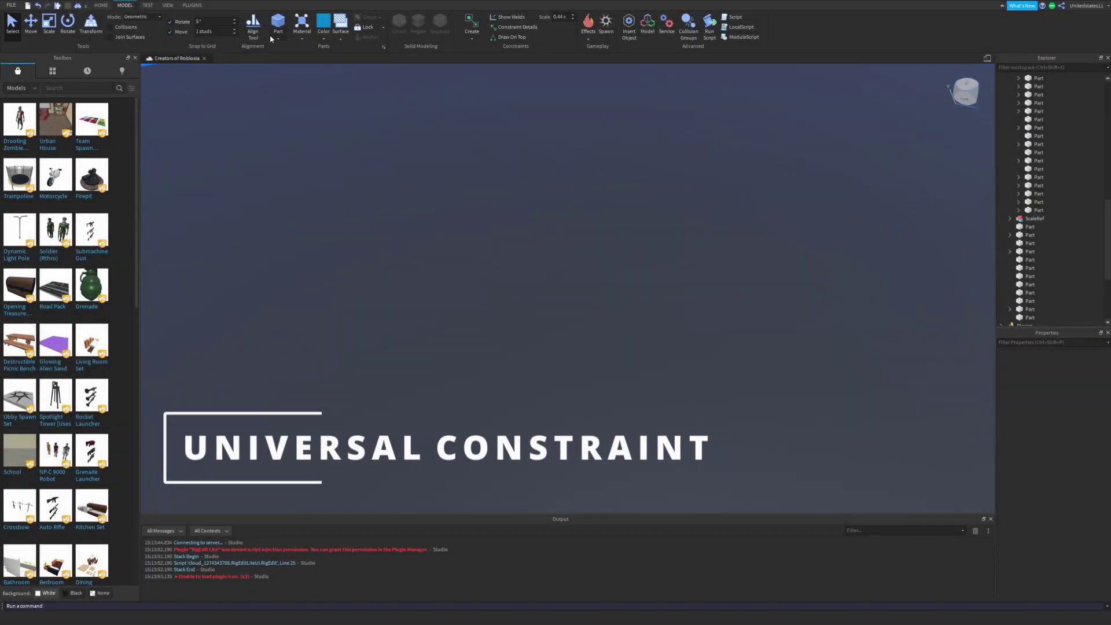
# - Insert a Plastic block part and give its top a surface of alternating studs and inlets
pyautogui.click(302, 38)
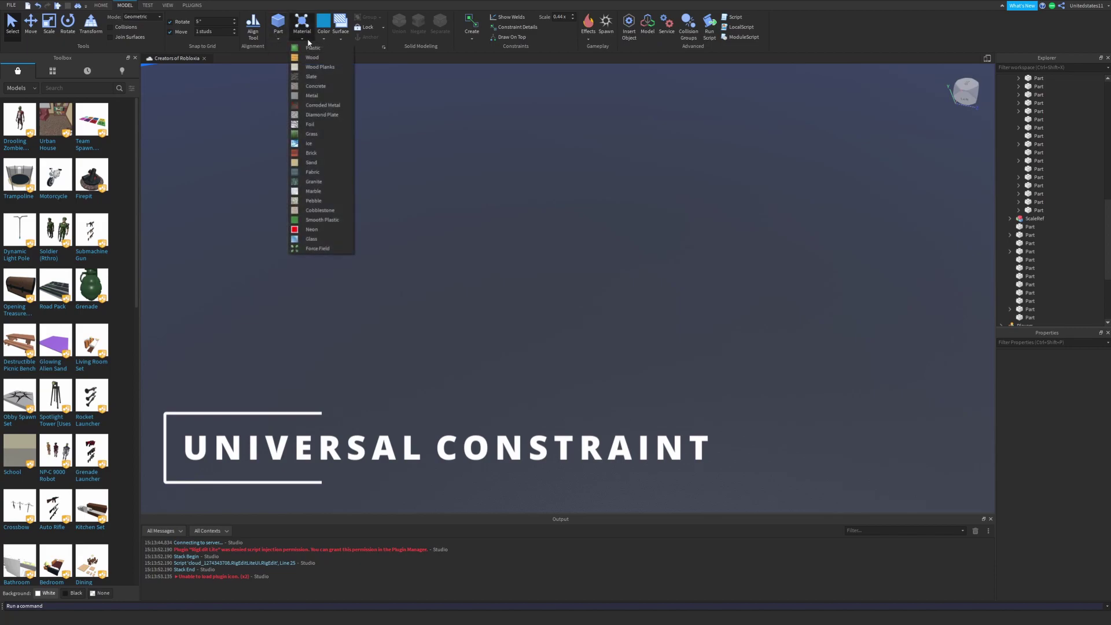
pyautogui.click(311, 49)
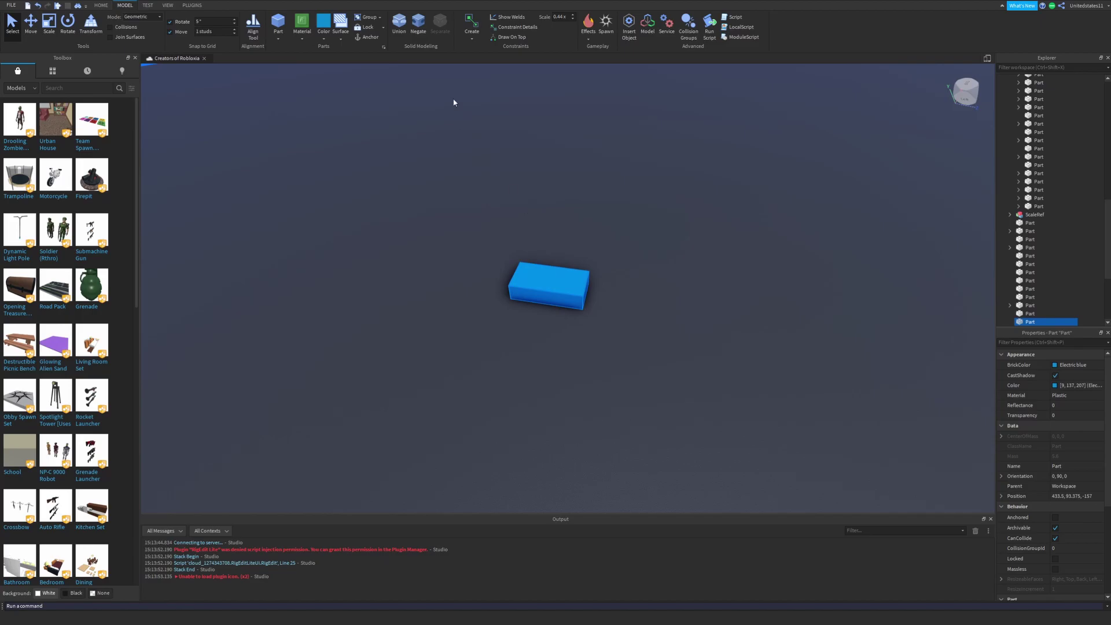
pyautogui.click(341, 39)
pyautogui.click(372, 94)
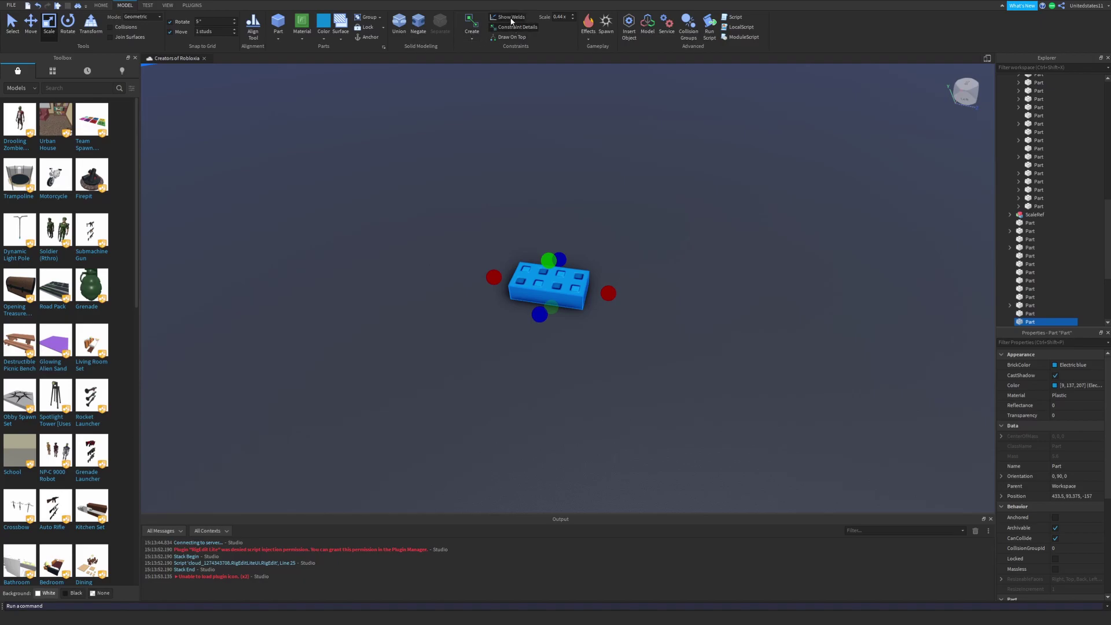
# - Try to create a Universal constraint from the block's top face to a point on the ground beside it
pyautogui.scroll(2, 519, 134)
pyautogui.click(471, 32)
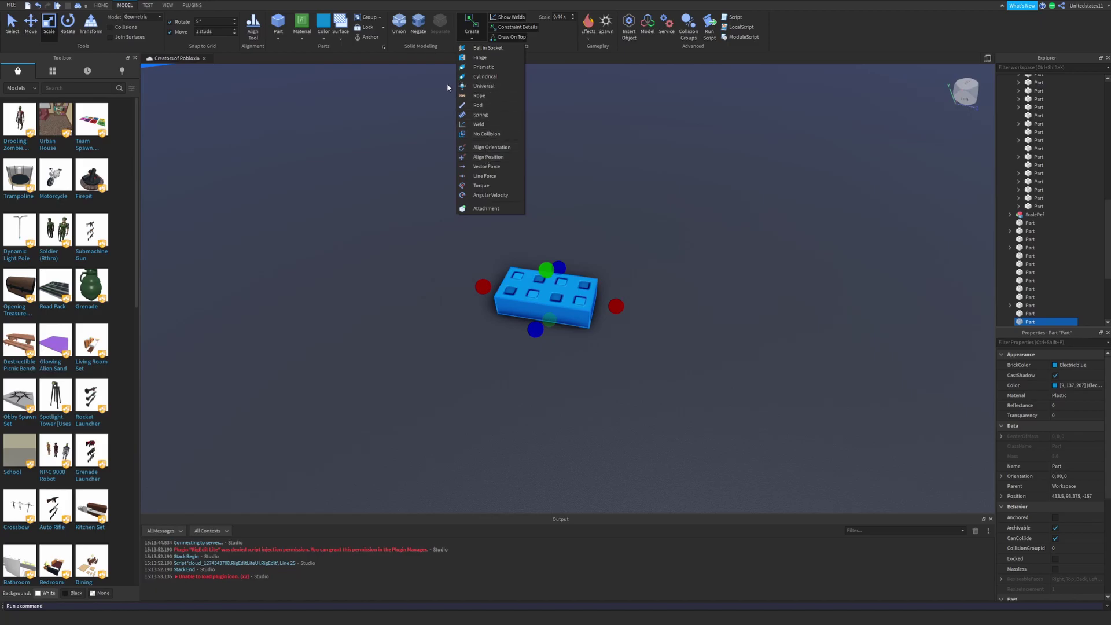
pyautogui.click(484, 86)
pyautogui.scroll(2, 544, 293)
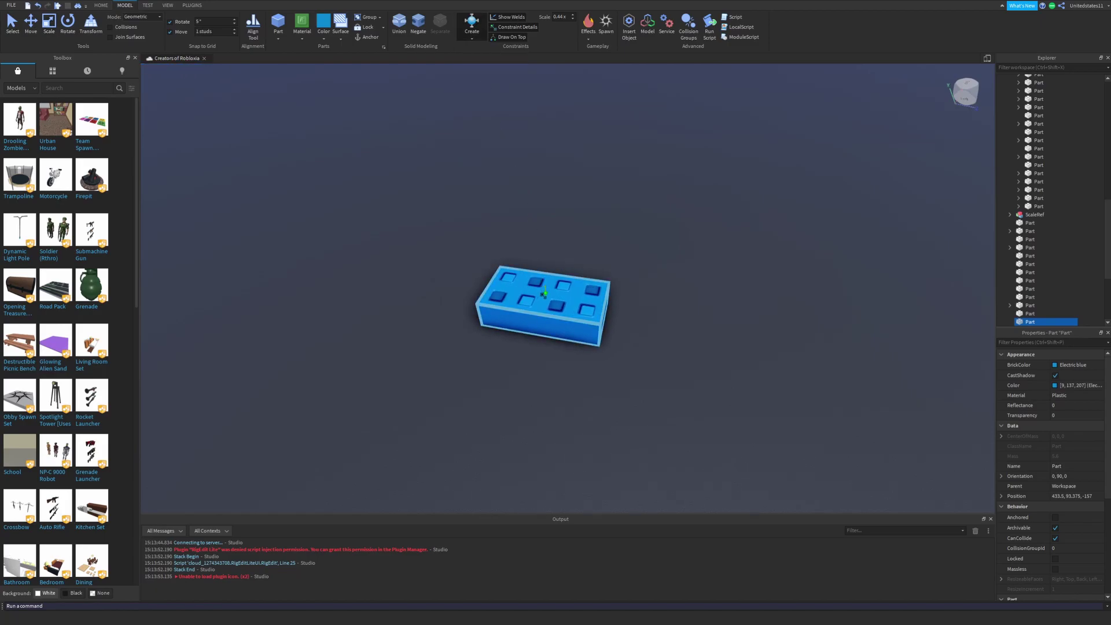
pyautogui.click(545, 293)
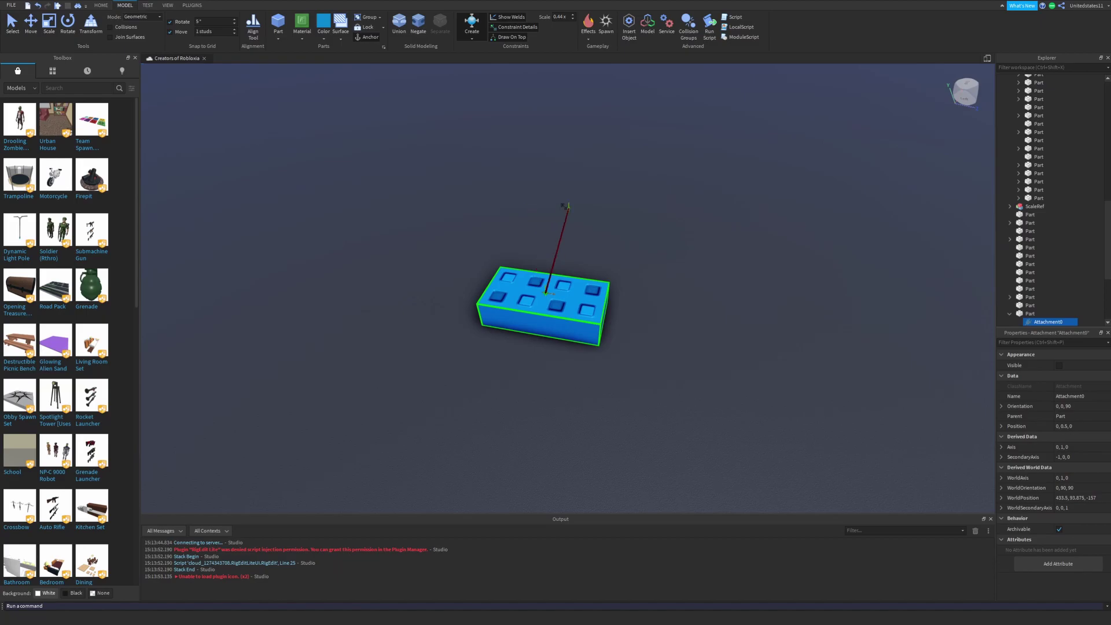
pyautogui.click(637, 290)
pyautogui.hotkey('ctrl', 'z')
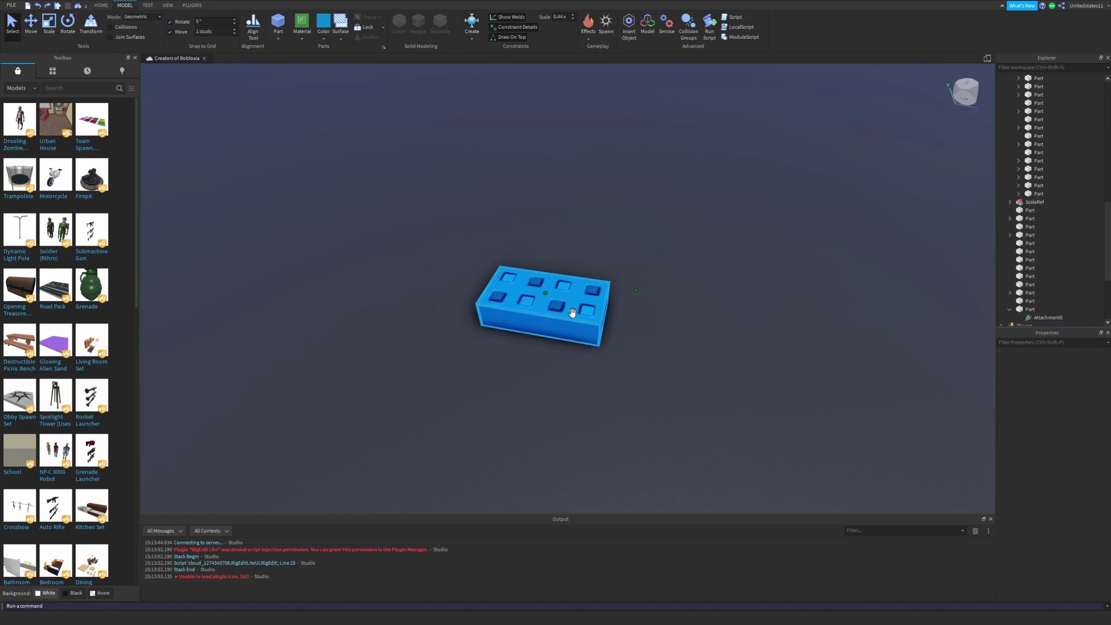
# - Delete the leftover attachment from the top of the blue block
pyautogui.click(566, 299)
pyautogui.moveTo(427, 229); pyautogui.dragTo(427, 211, button='right')
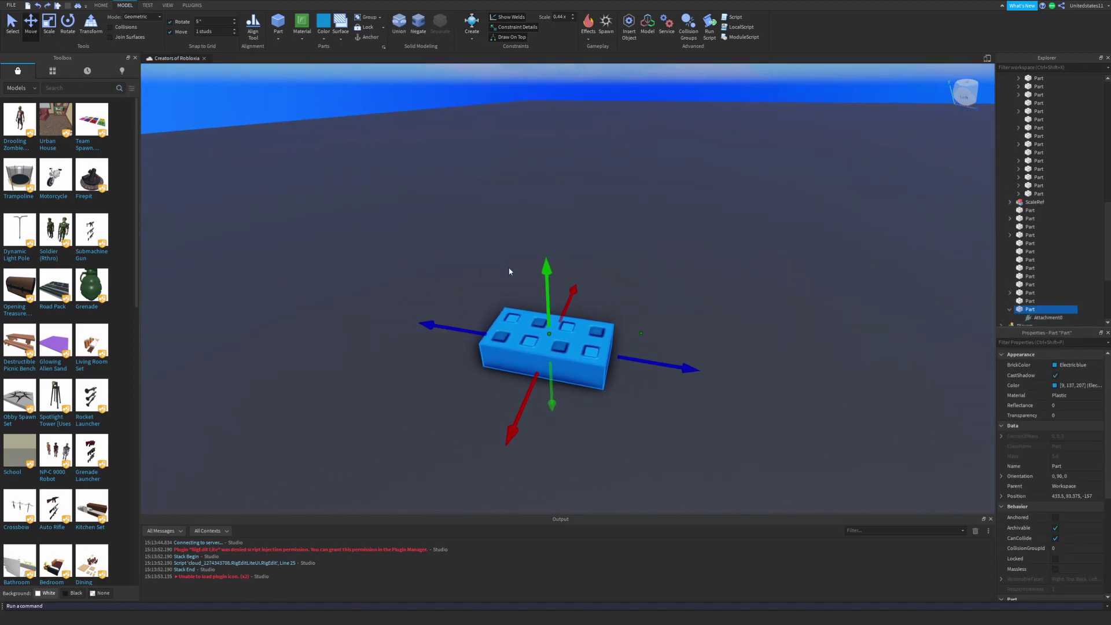
pyautogui.click(548, 334)
pyautogui.click(454, 104)
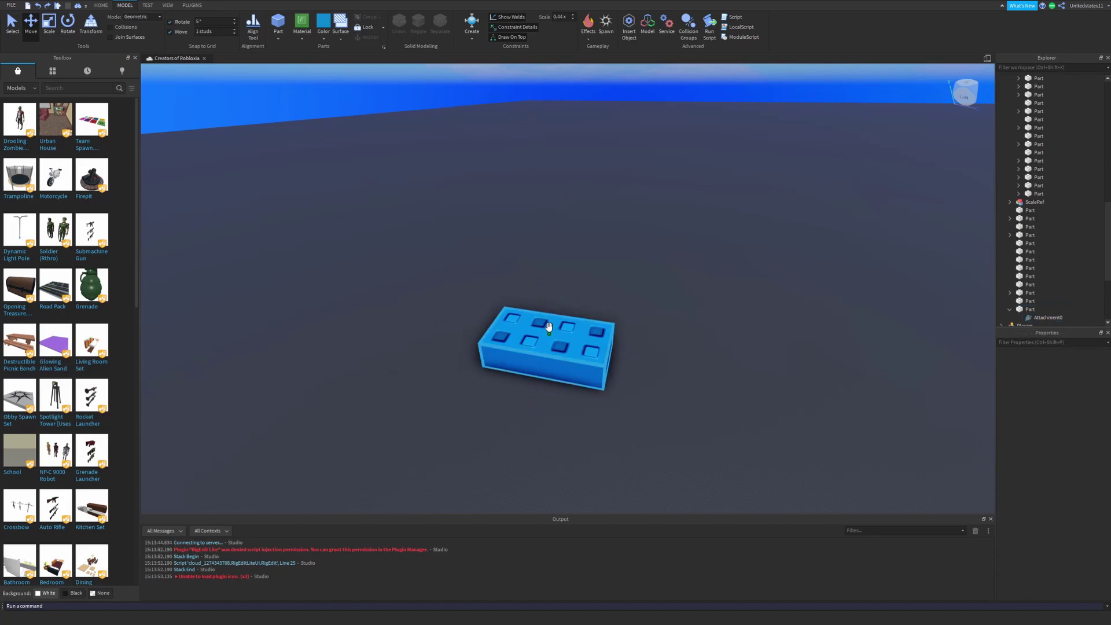
pyautogui.click(547, 334)
pyautogui.press('Delete')
# - Duplicate the blue block, raise the copy above the original and shift it sideways
pyautogui.click(548, 334)
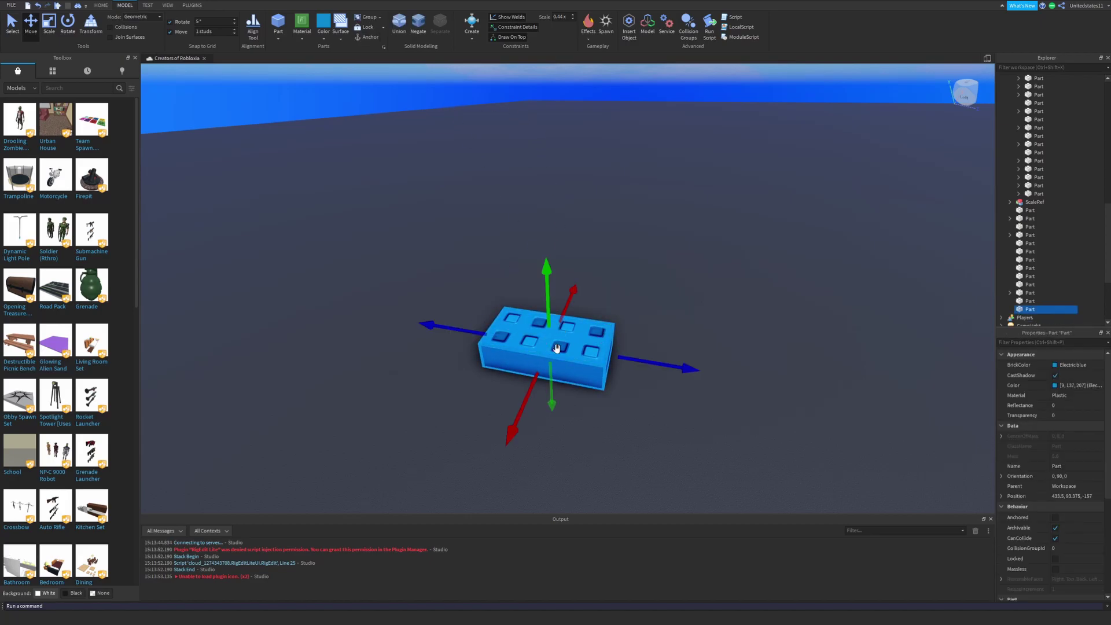
pyautogui.scroll(-1, 543, 324)
pyautogui.moveTo(546, 316); pyautogui.dragTo(546, 298, button='right')
pyautogui.moveTo(545, 298); pyautogui.dragTo(543, 152)
pyautogui.moveTo(544, 154); pyautogui.dragTo(573, 176, button='right')
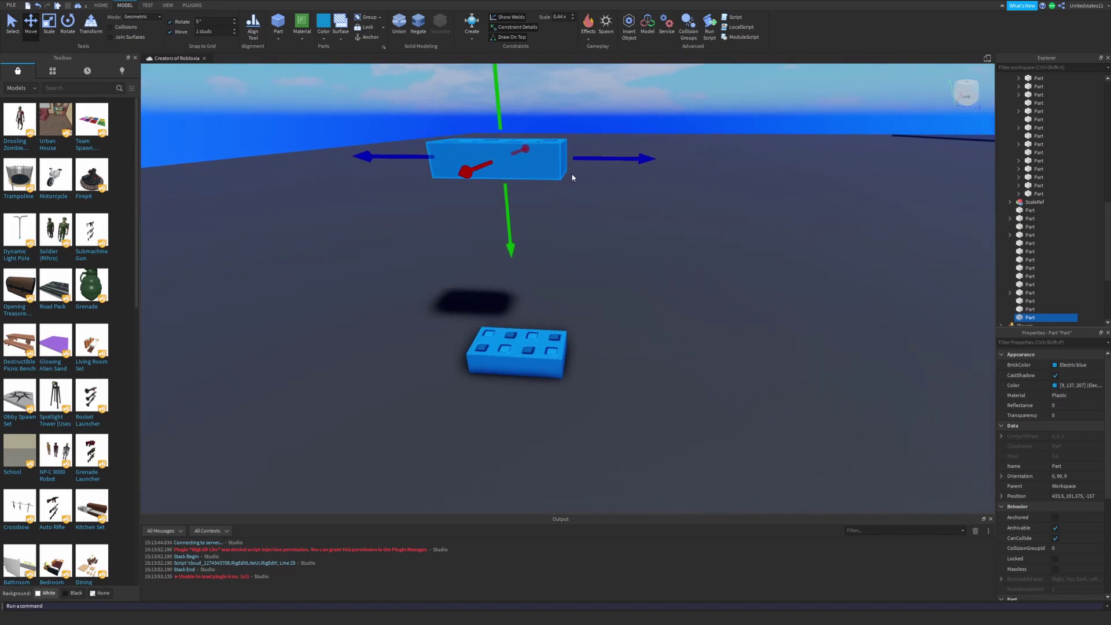
pyautogui.scroll(-1, 573, 177)
pyautogui.moveTo(588, 185); pyautogui.dragTo(401, 193)
# - Scale the raised block down to about half its length, leaving a 2 x 2 stud pattern on top
pyautogui.click(48, 32)
pyautogui.moveTo(426, 224); pyautogui.dragTo(425, 219, button='right')
pyautogui.scroll(-2, 425, 223)
pyautogui.scroll(1, 425, 223)
pyautogui.moveTo(549, 260); pyautogui.dragTo(476, 292)
pyautogui.moveTo(525, 272); pyautogui.dragTo(527, 282, button='right')
# - Widen the block on the ground to a 4 x 4 stud pattern and anchor the raised block
pyautogui.click(623, 354)
pyautogui.scroll(1, 623, 355)
pyautogui.moveTo(622, 355); pyautogui.dragTo(623, 368, button='right')
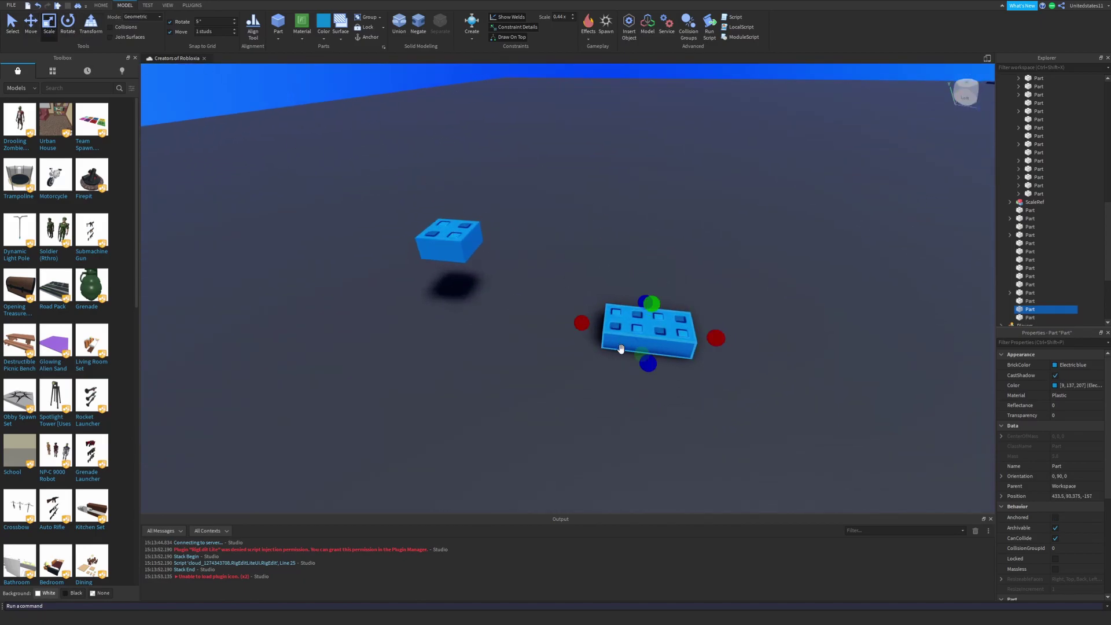
pyautogui.moveTo(648, 363); pyautogui.dragTo(647, 382)
pyautogui.click(448, 239)
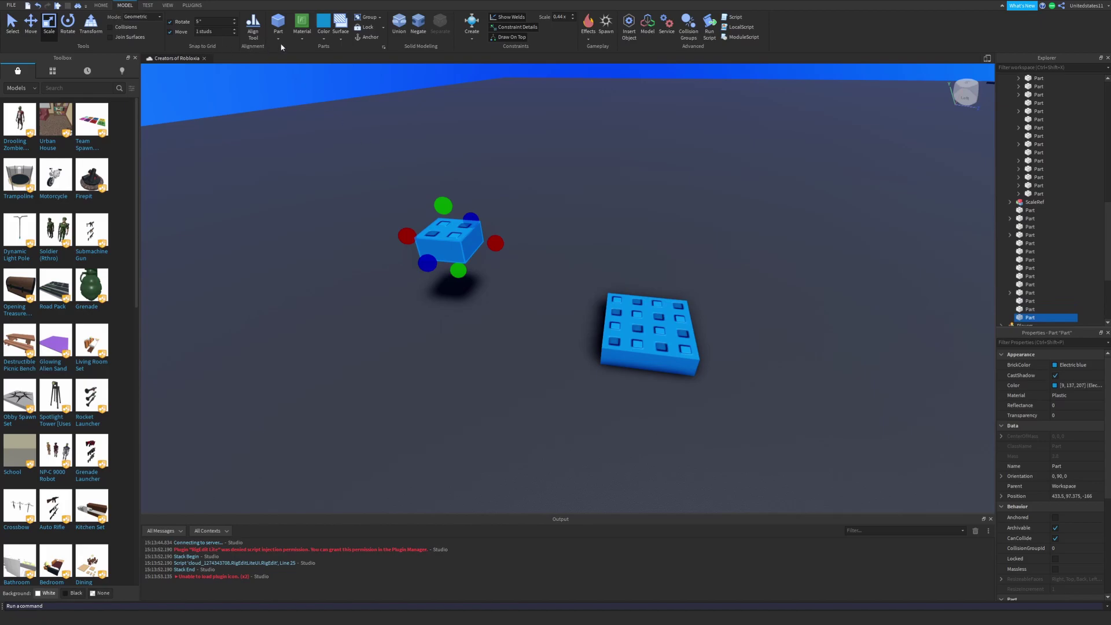
pyautogui.moveTo(627, 290); pyautogui.dragTo(627, 290, button='right')
# - Create a Universal constraint from the top of the ground block to the top of the raised block
pyautogui.click(627, 289)
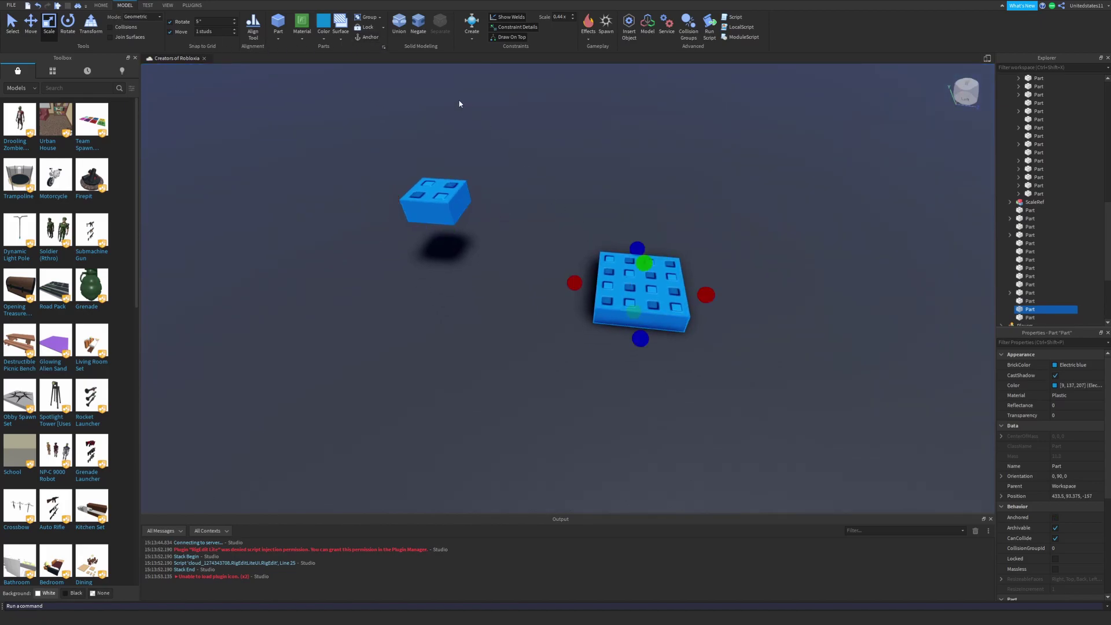
pyautogui.click(470, 40)
pyautogui.click(472, 29)
pyautogui.click(642, 280)
pyautogui.moveTo(642, 281); pyautogui.dragTo(641, 280, button='right')
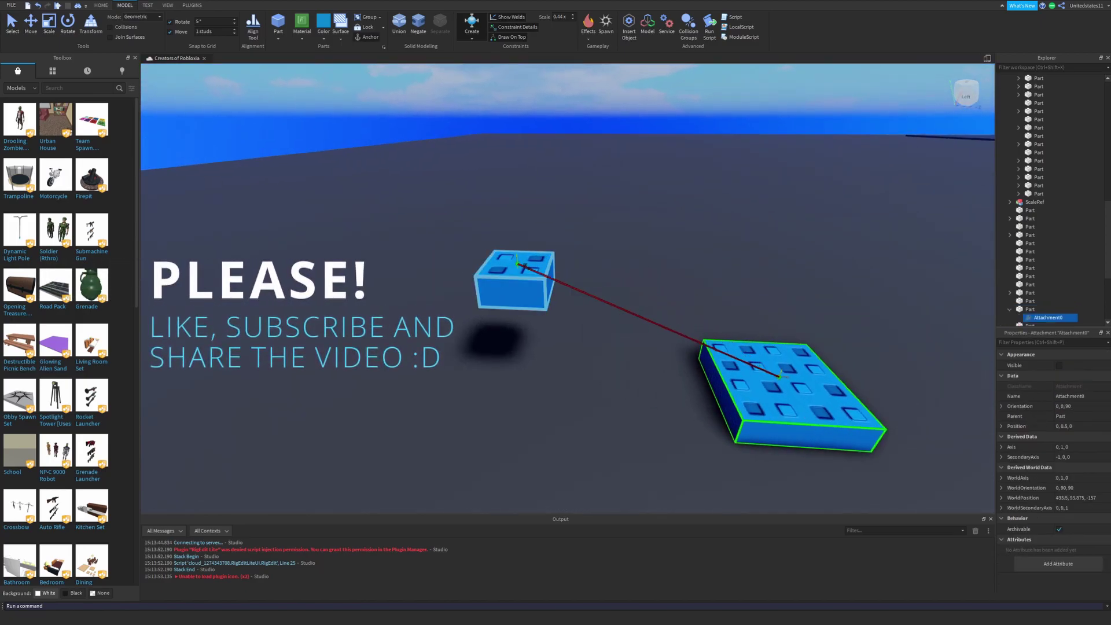
pyautogui.click(524, 266)
# - Examine the Universal constraint and its attachment on the raised block up close, along with its link to the ground block
pyautogui.scroll(2, 530, 268)
pyautogui.moveTo(530, 266); pyautogui.dragTo(530, 266, button='right')
pyautogui.scroll(-2, 530, 268)
pyautogui.scroll(4, 531, 266)
pyautogui.scroll(3, 530, 266)
pyautogui.scroll(-3, 531, 266)
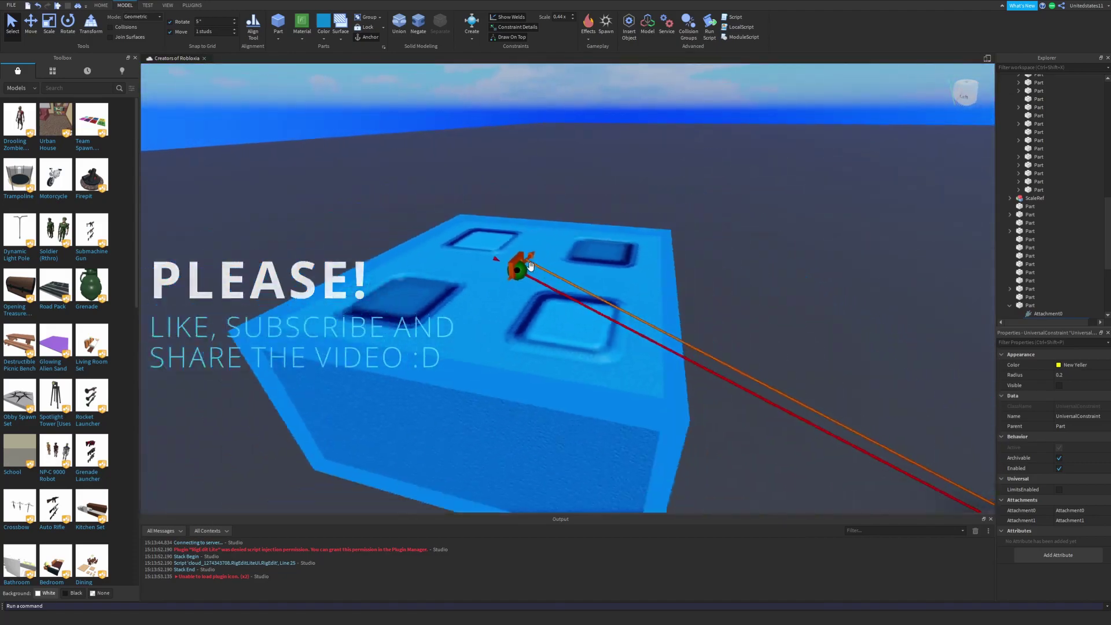
pyautogui.scroll(-4, 530, 266)
pyautogui.scroll(4, 531, 266)
pyautogui.scroll(-8, 530, 266)
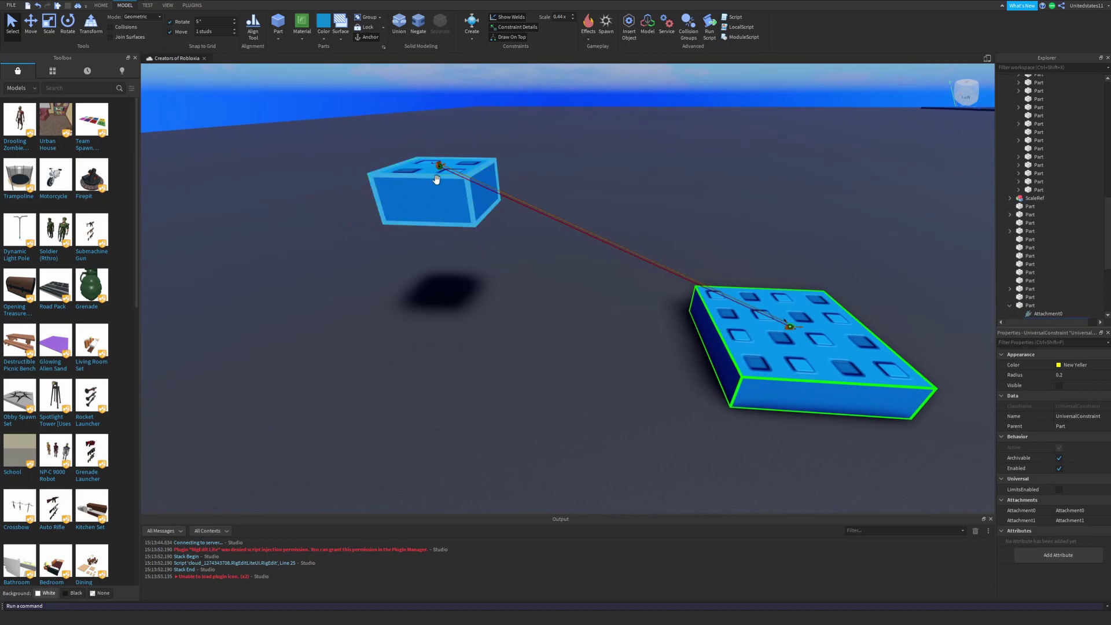
pyautogui.moveTo(436, 179); pyautogui.dragTo(426, 188, button='right')
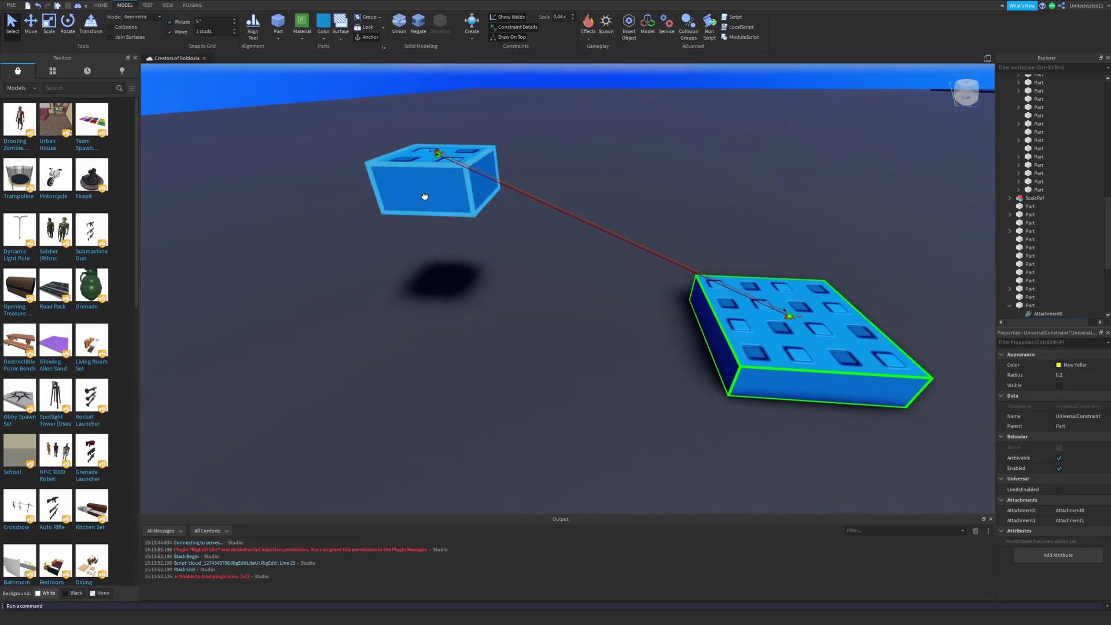
# - Run the physics simulation to test how the Universal constraint pulls the loose block to the anchored one
pyautogui.click(425, 197)
pyautogui.click(147, 6)
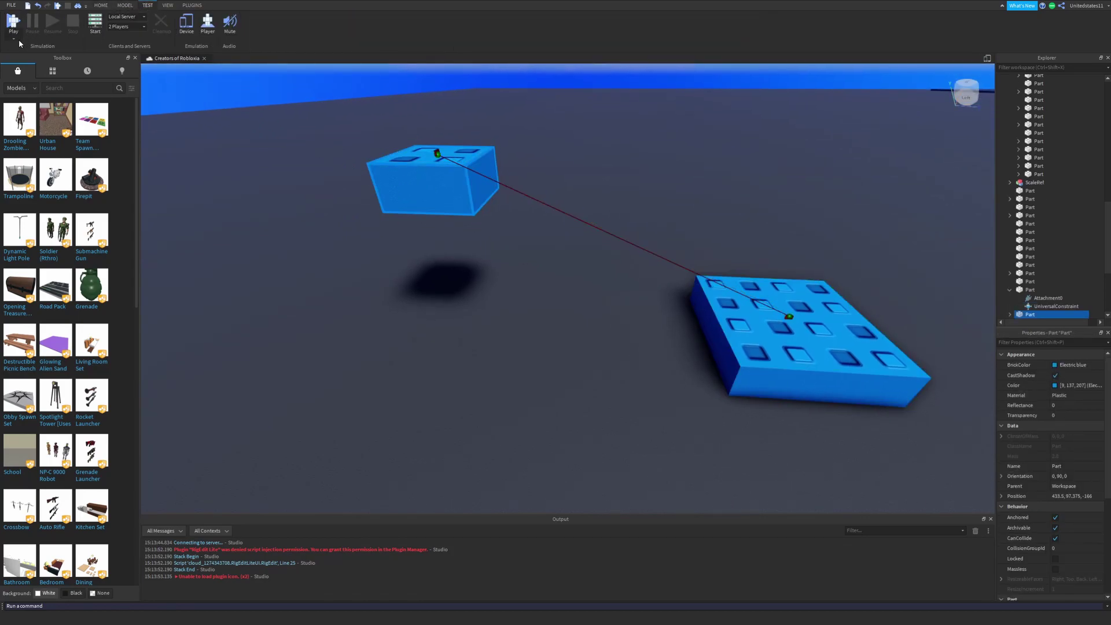
pyautogui.scroll(-4, 449, 321)
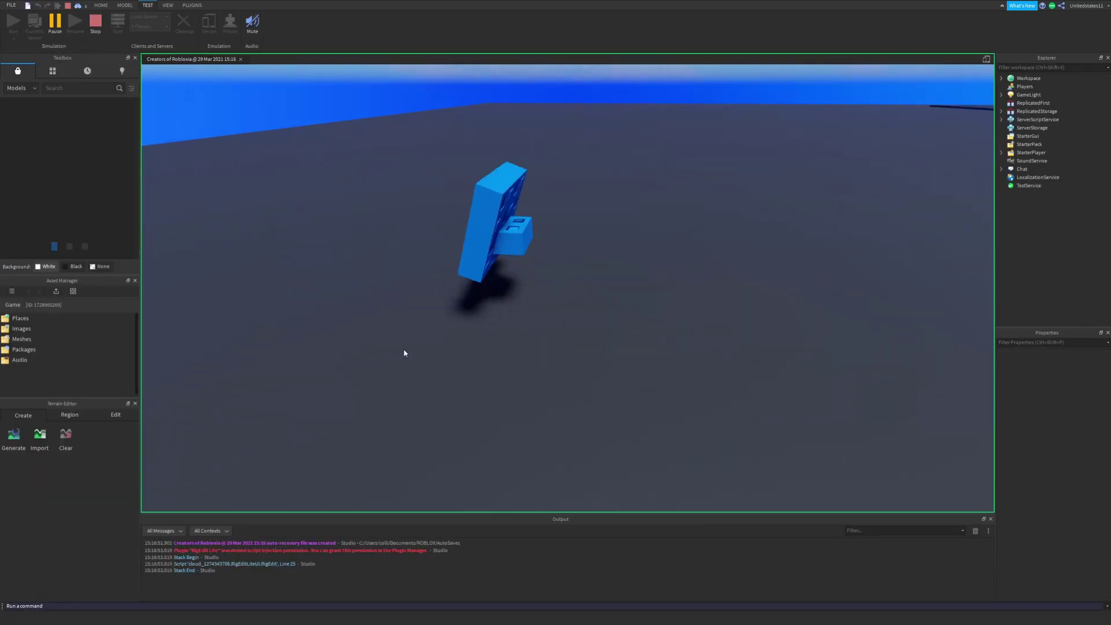
pyautogui.moveTo(406, 351); pyautogui.dragTo(405, 353, button='right')
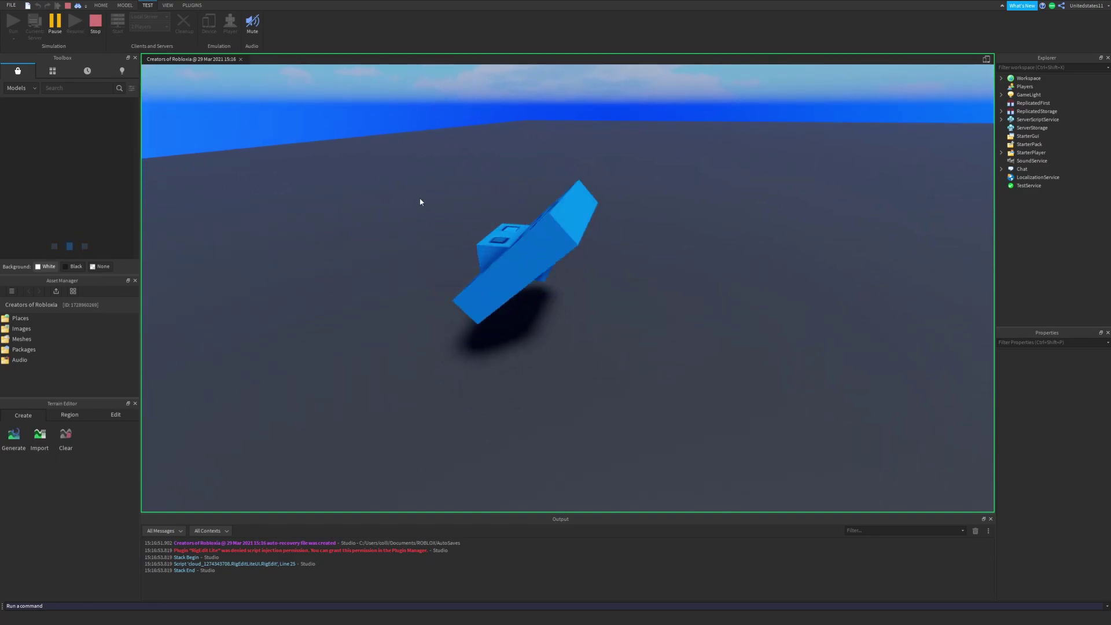
# - Rotate the small anchored block to an orientation of 0, 180, 0 during the simulation and display the constraint details
pyautogui.click(565, 248)
pyautogui.click(551, 262)
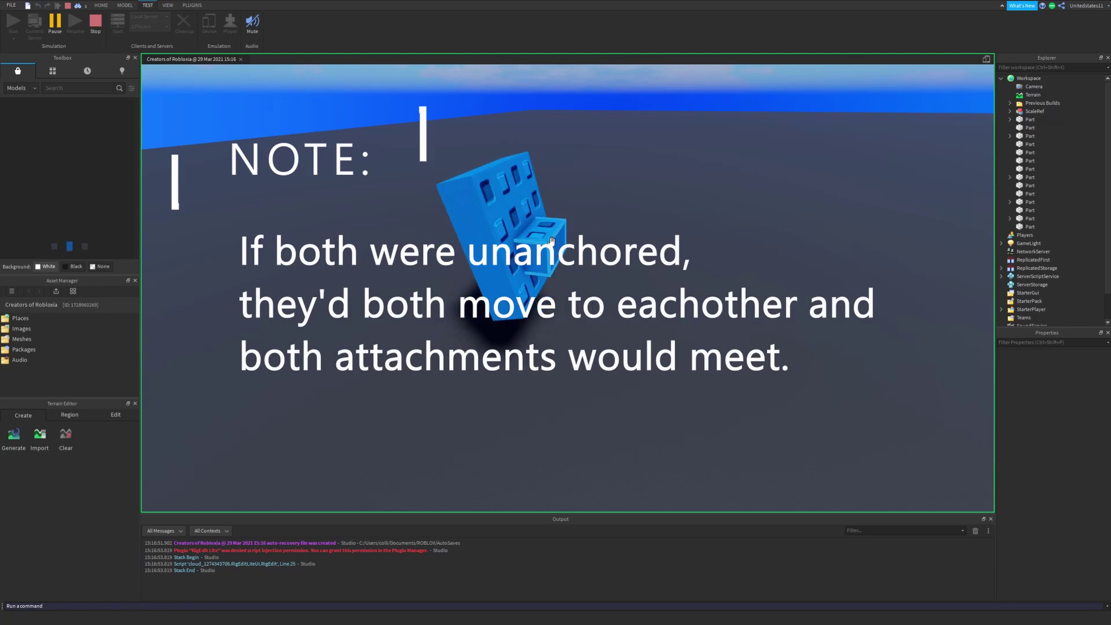
pyautogui.click(101, 5)
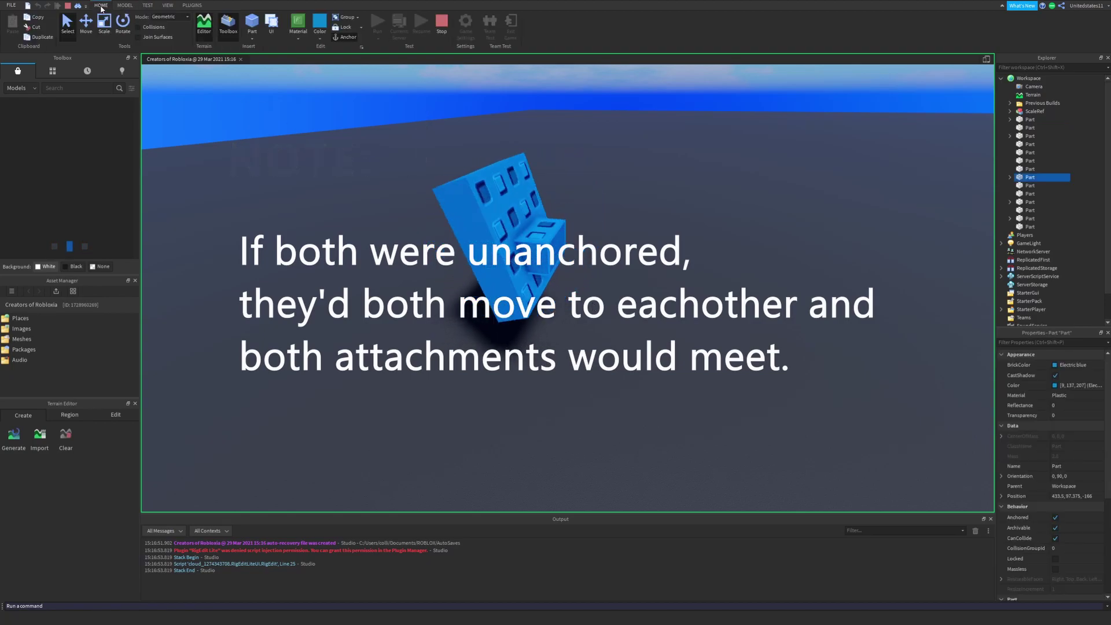
pyautogui.click(123, 25)
pyautogui.moveTo(537, 275); pyautogui.dragTo(600, 238)
pyautogui.moveTo(600, 238); pyautogui.dragTo(601, 240, button='right')
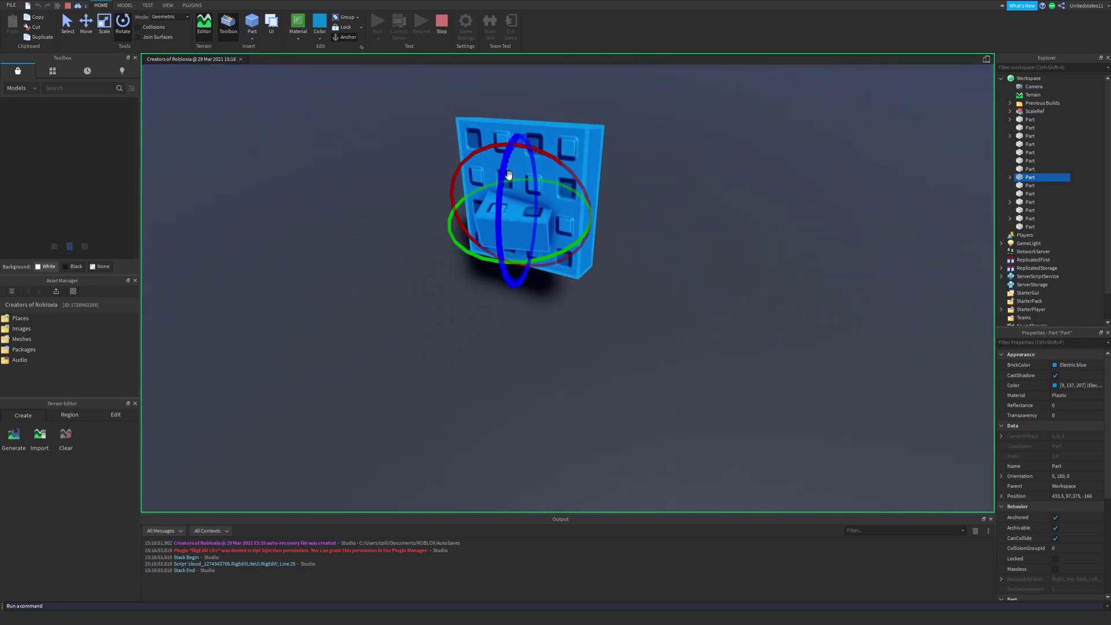
pyautogui.click(125, 5)
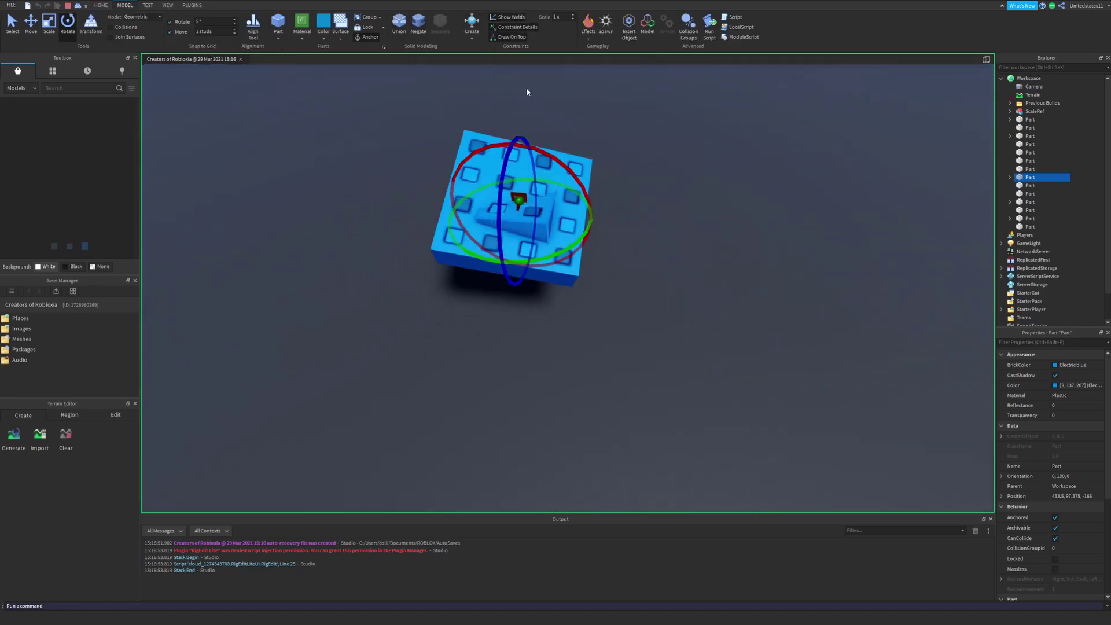
# - Tilt the small anchored block to several angles during the simulation and level it at an orientation of 0, 90, 180 to test the constraint
pyautogui.moveTo(562, 151); pyautogui.dragTo(561, 151, button='right')
pyautogui.press('w')
pyautogui.moveTo(588, 295); pyautogui.dragTo(833, 179)
pyautogui.moveTo(567, 224); pyautogui.dragTo(541, 175)
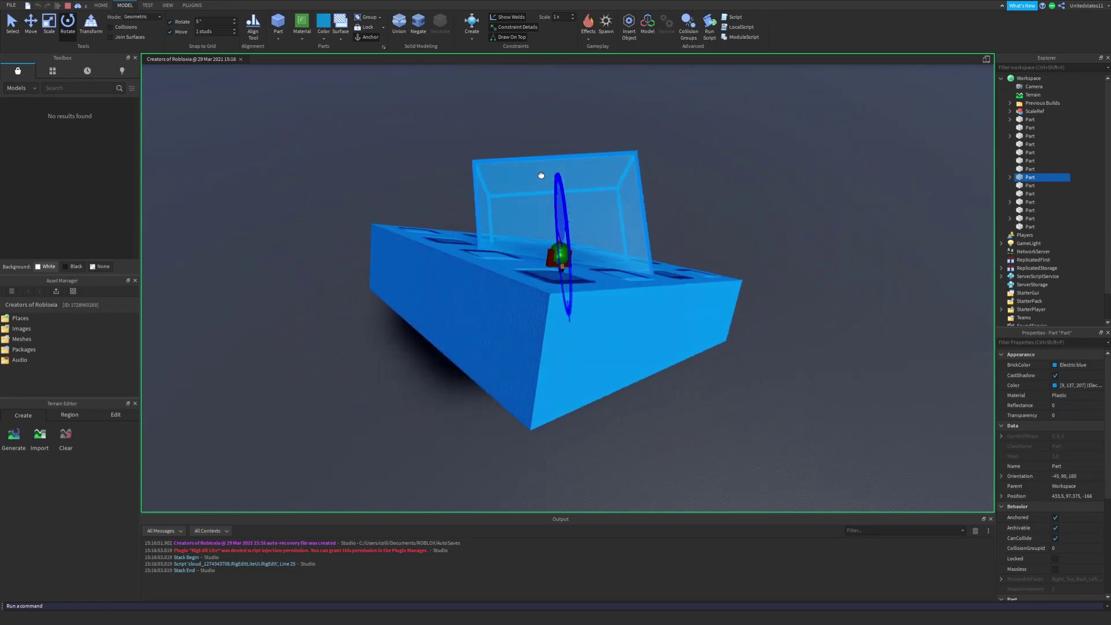
pyautogui.moveTo(530, 223); pyautogui.dragTo(530, 226)
pyautogui.moveTo(531, 244); pyautogui.dragTo(532, 244, button='right')
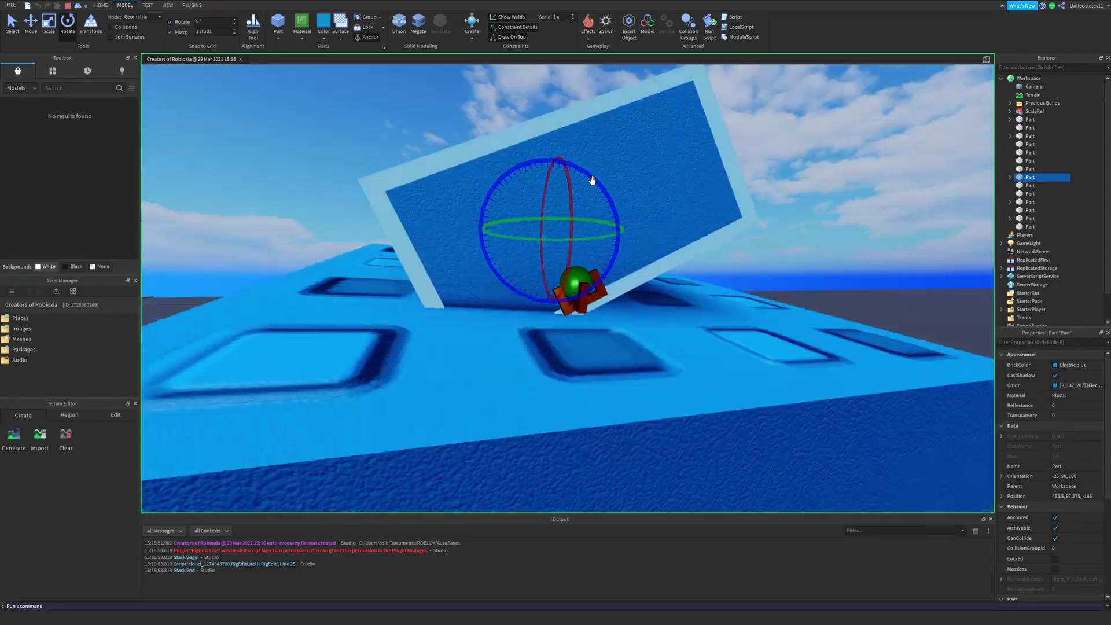
pyautogui.moveTo(591, 178); pyautogui.dragTo(597, 210)
pyautogui.moveTo(598, 211); pyautogui.dragTo(597, 216, button='right')
pyautogui.scroll(-10, 597, 215)
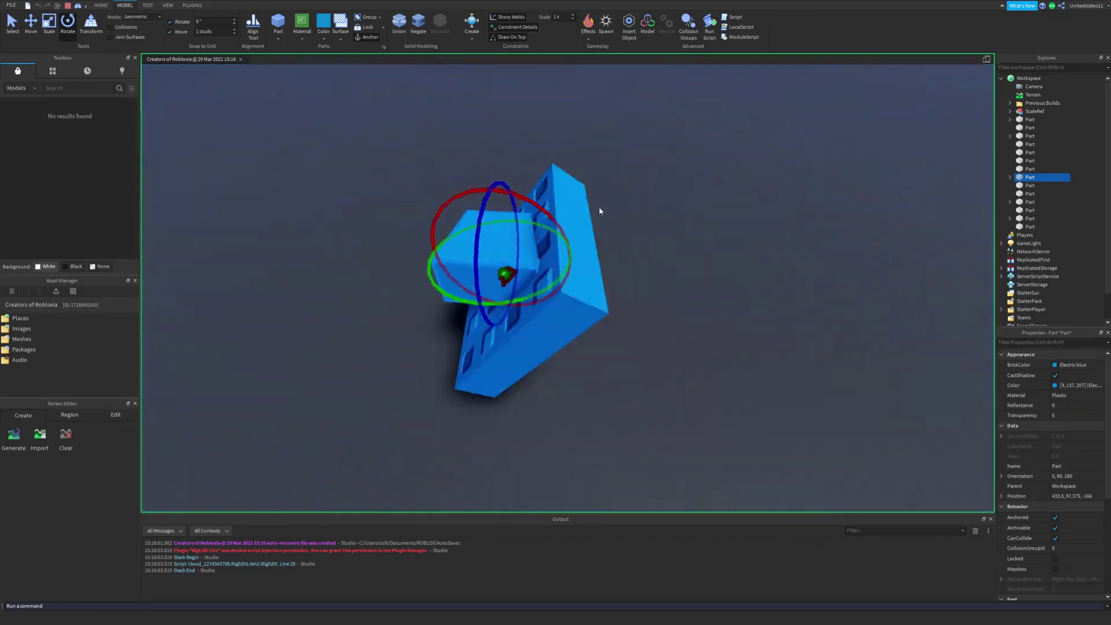
pyautogui.scroll(3, 598, 211)
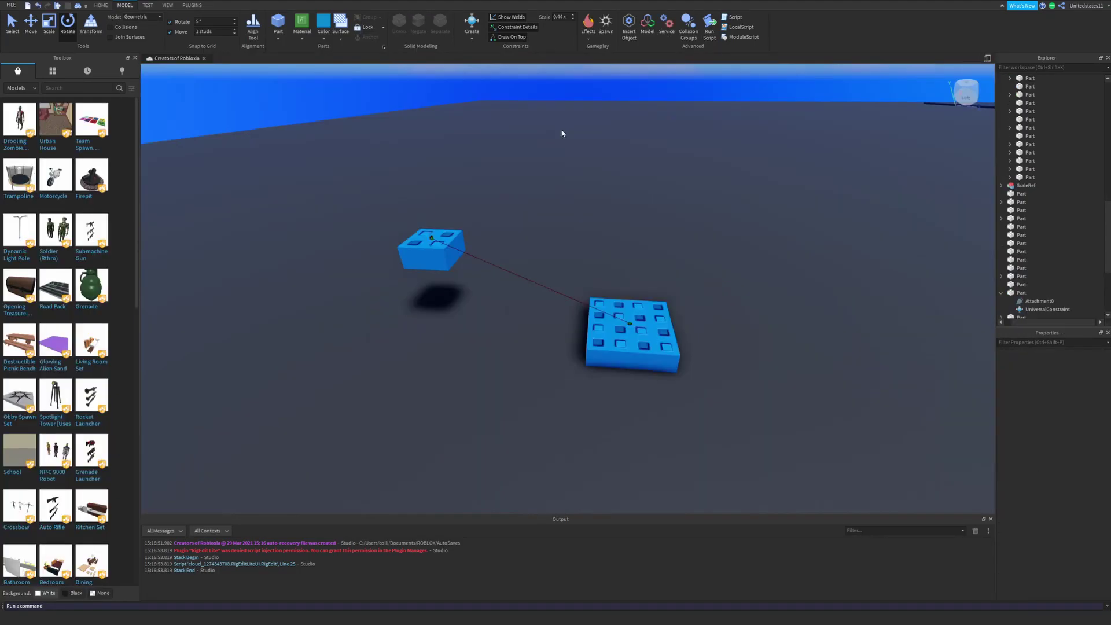
# - Enlarge the loose ground block symmetrically in both horizontal directions
pyautogui.moveTo(561, 131); pyautogui.dragTo(585, 218, button='right')
pyautogui.click(608, 263)
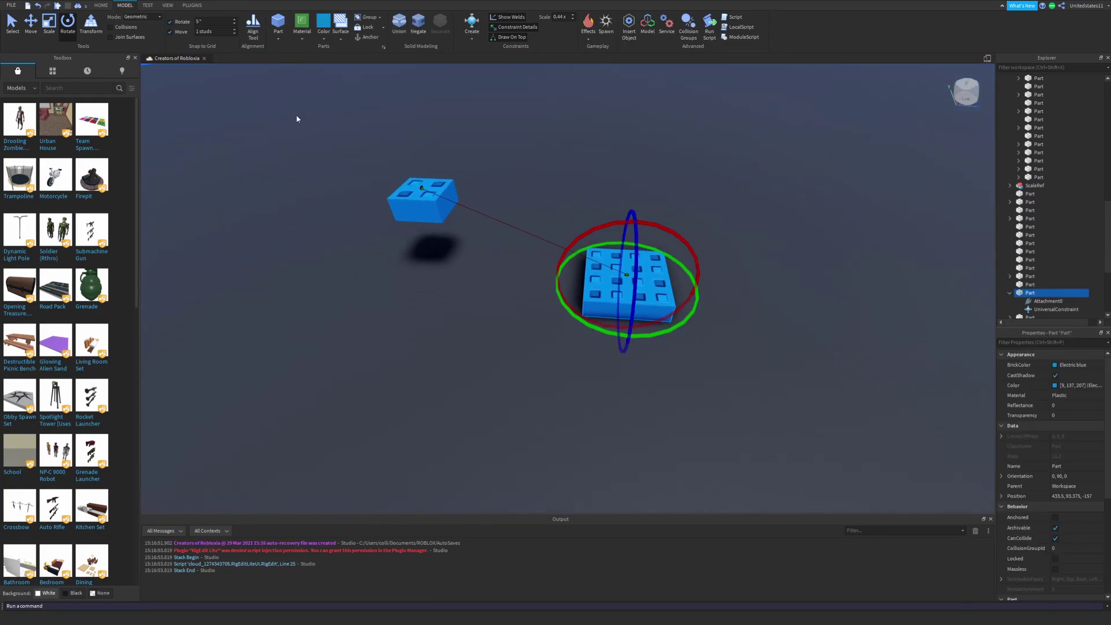
pyautogui.click(54, 28)
pyautogui.keyDown('ctrl'); pyautogui.moveTo(623, 329); pyautogui.dragTo(623, 348); pyautogui.keyUp('ctrl')
pyautogui.keyDown('ctrl'); pyautogui.moveTo(561, 280); pyautogui.dragTo(535, 284); pyautogui.keyUp('ctrl')
# - Reshape the raised anchored block into a tall, narrow pillar and flip it to an orientation of 0, 90, 180
pyautogui.click(431, 196)
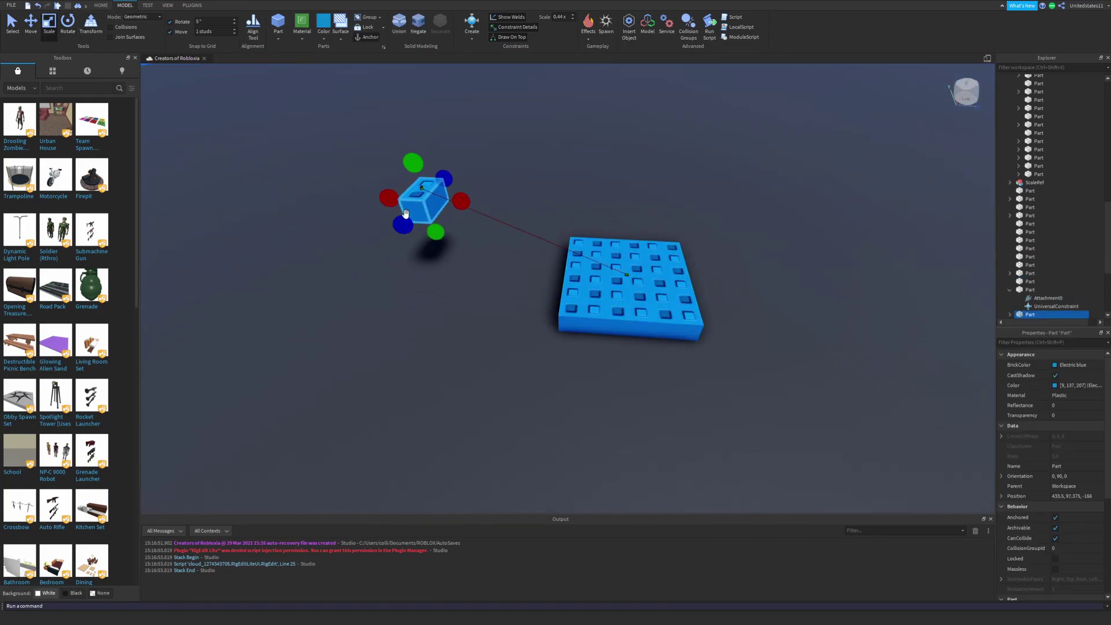
pyautogui.moveTo(416, 159); pyautogui.dragTo(411, 138, button='right')
pyautogui.moveTo(416, 159)
pyautogui.mouseDown()
pyautogui.moveTo(404, 110)
pyautogui.moveTo(434, 318)
pyautogui.moveTo(410, 319)
pyautogui.moveTo(422, 319)
pyautogui.mouseUp()
pyautogui.click(71, 26)
pyautogui.moveTo(422, 319); pyautogui.dragTo(423, 321, button='right')
pyautogui.press('a')
pyautogui.press('s')
# - Move the pillar directly above the centre of the ground block and lower it close to the block
pyautogui.click(34, 31)
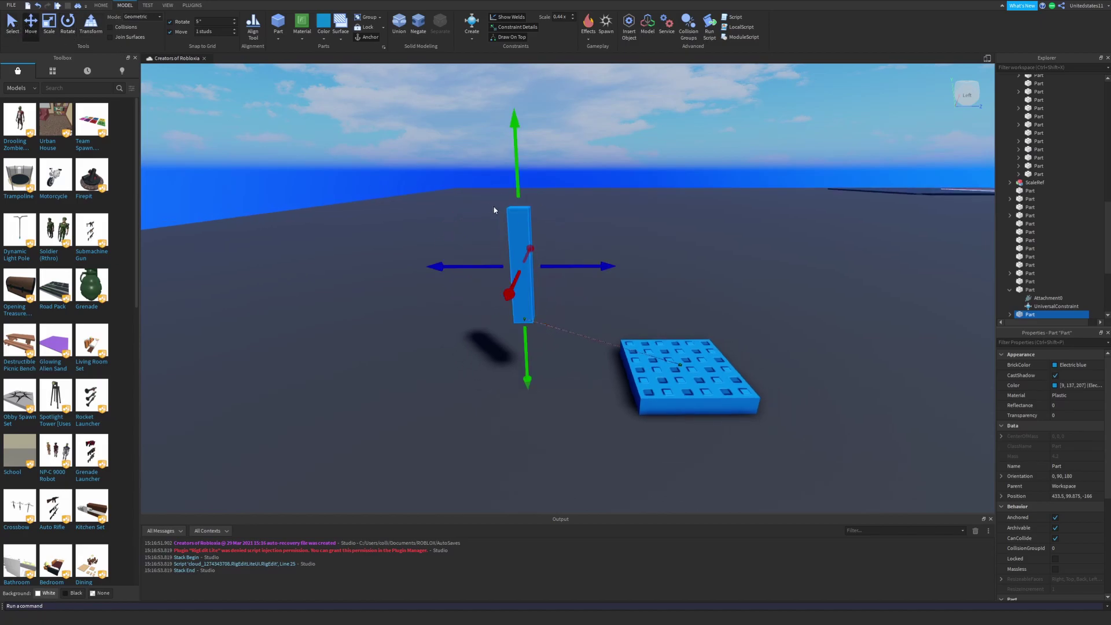
pyautogui.moveTo(515, 175); pyautogui.dragTo(513, 168)
pyautogui.moveTo(515, 172); pyautogui.dragTo(513, 133, button='right')
pyautogui.moveTo(513, 169); pyautogui.dragTo(514, 124)
pyautogui.moveTo(570, 217); pyautogui.dragTo(742, 256)
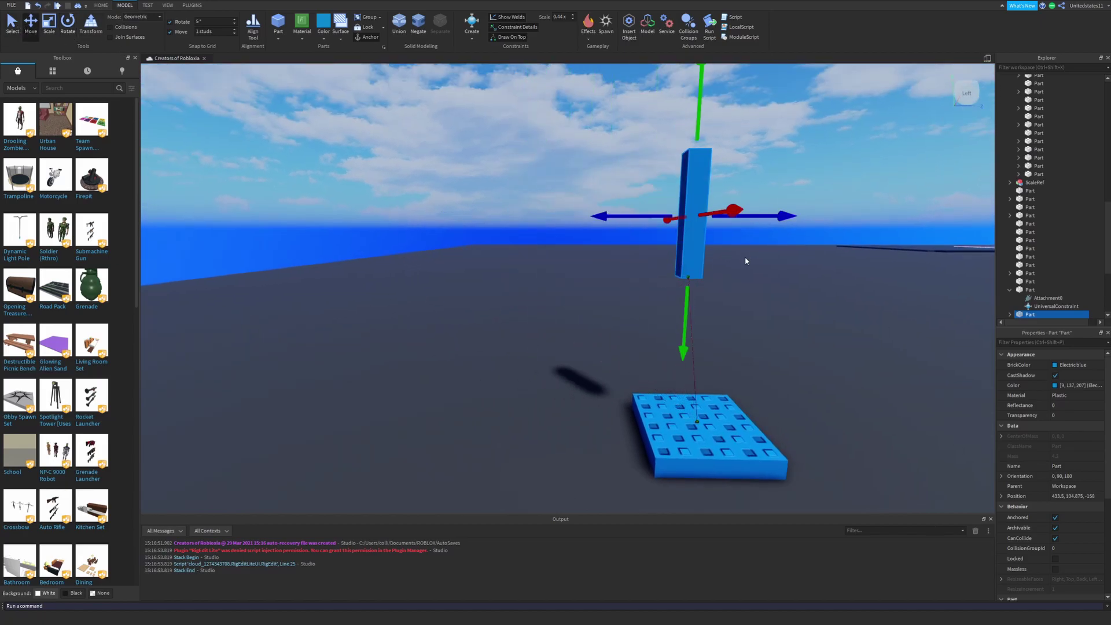
pyautogui.press('d')
pyautogui.moveTo(649, 218); pyautogui.dragTo(672, 219)
pyautogui.moveTo(589, 330); pyautogui.dragTo(586, 407)
# - Raise the ground block and the pillar together by 3 studs
pyautogui.click(608, 413)
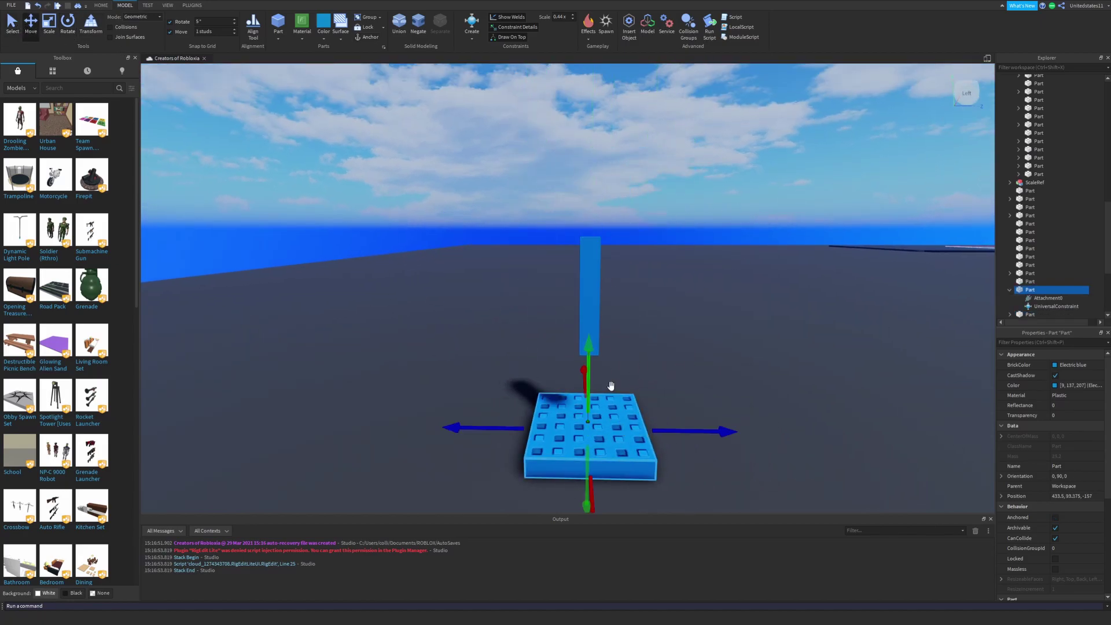
pyautogui.keyDown('ctrl'); pyautogui.click(586, 281); pyautogui.keyUp('ctrl')
pyautogui.moveTo(590, 219); pyautogui.dragTo(590, 155)
# - Widen the raised base block beneath the pillar symmetrically in length and width into a larger plate
pyautogui.click(599, 350)
pyautogui.press('w')
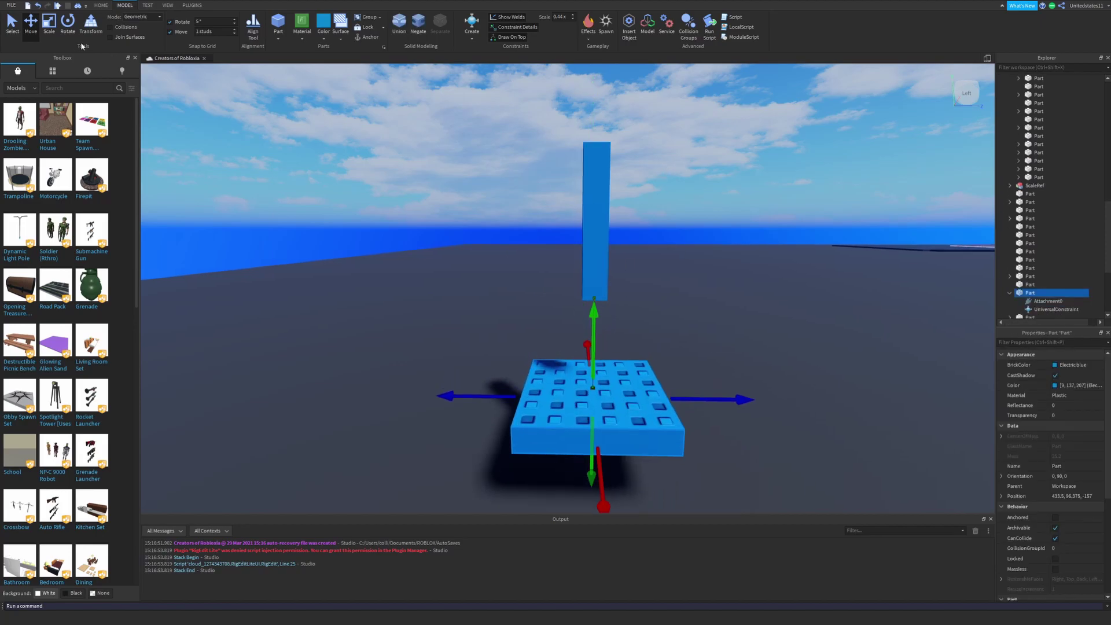
pyautogui.moveTo(530, 300); pyautogui.dragTo(534, 330, button='right')
pyautogui.keyDown('ctrl'); pyautogui.moveTo(583, 400); pyautogui.dragTo(586, 445); pyautogui.keyUp('ctrl')
pyautogui.keyDown('ctrl'); pyautogui.moveTo(495, 349); pyautogui.dragTo(449, 348); pyautogui.keyUp('ctrl')
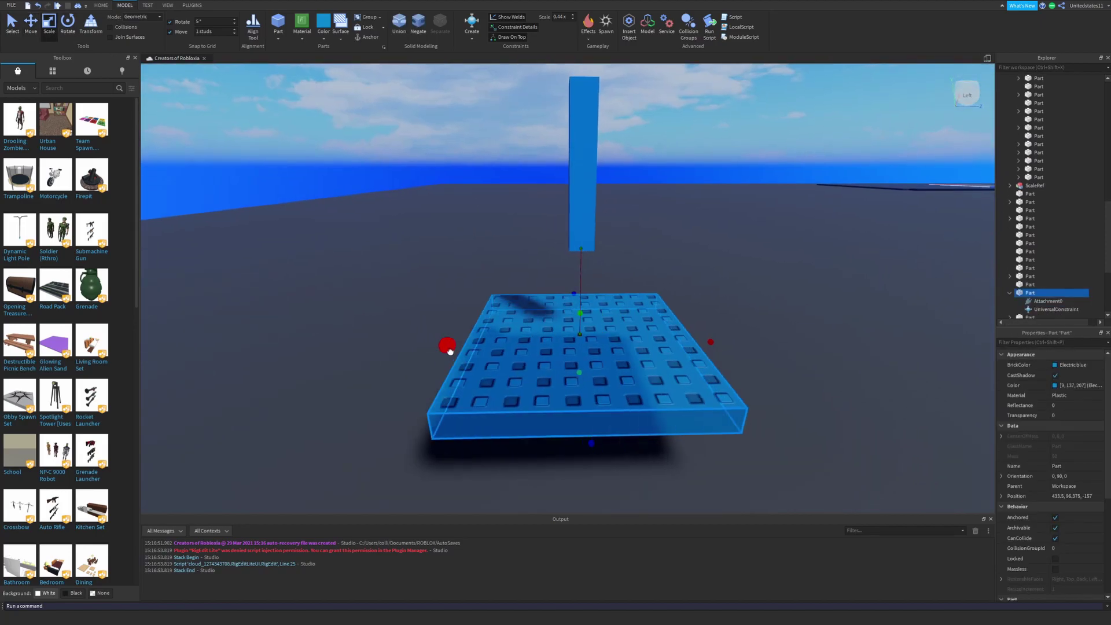
# - Enable limits on the Universal constraint between the plate and the pillar
pyautogui.click(662, 256)
pyautogui.press('w')
pyautogui.click(586, 359)
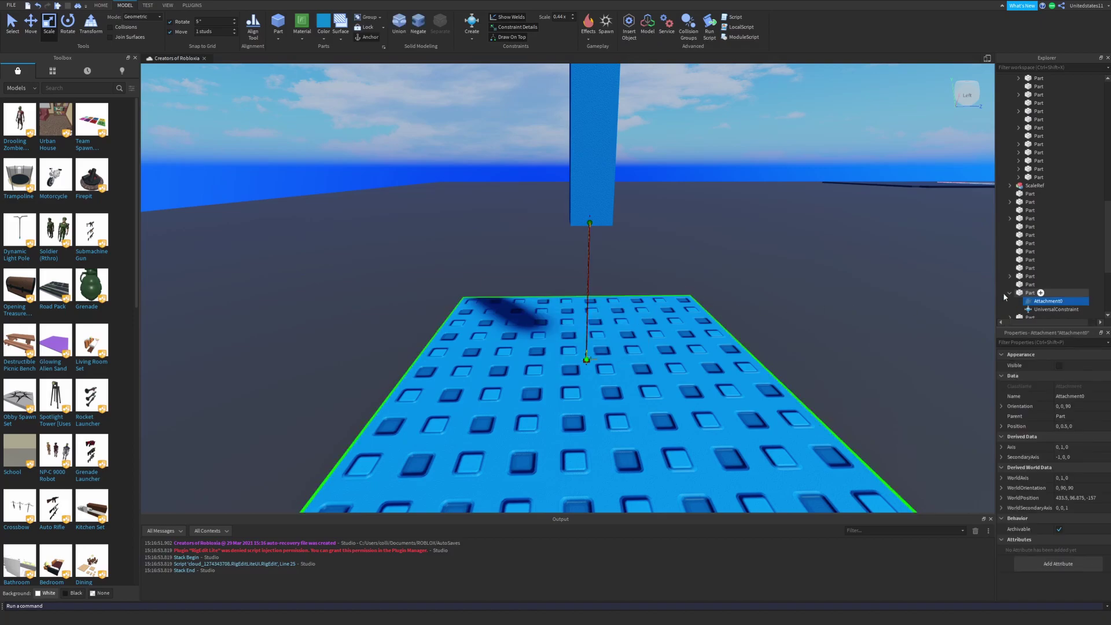
pyautogui.scroll(-1, 1021, 289)
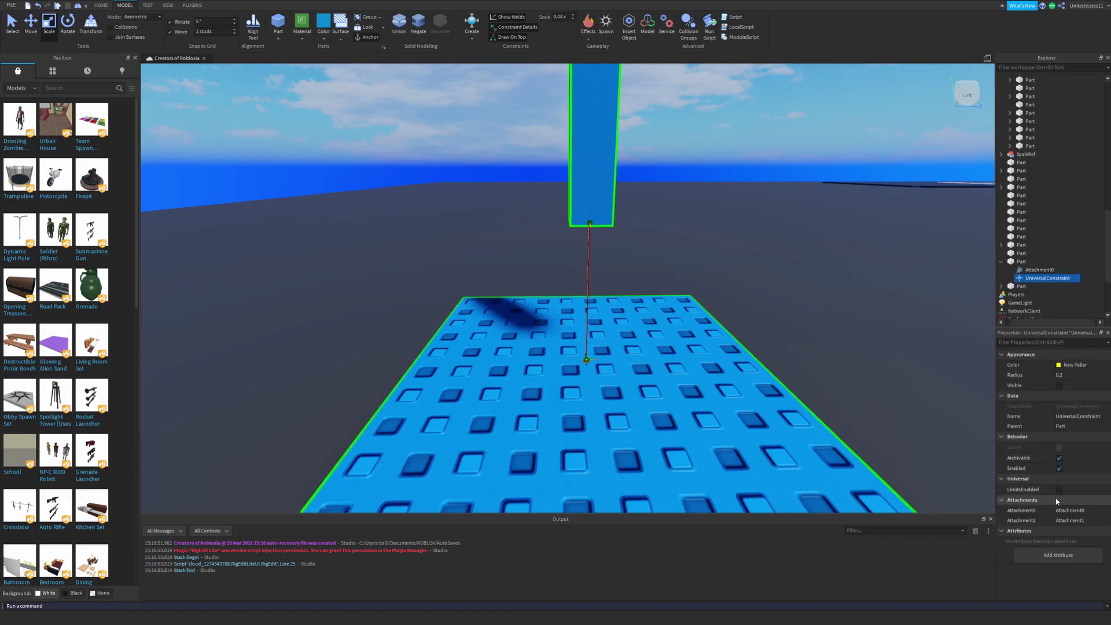
pyautogui.click(1058, 489)
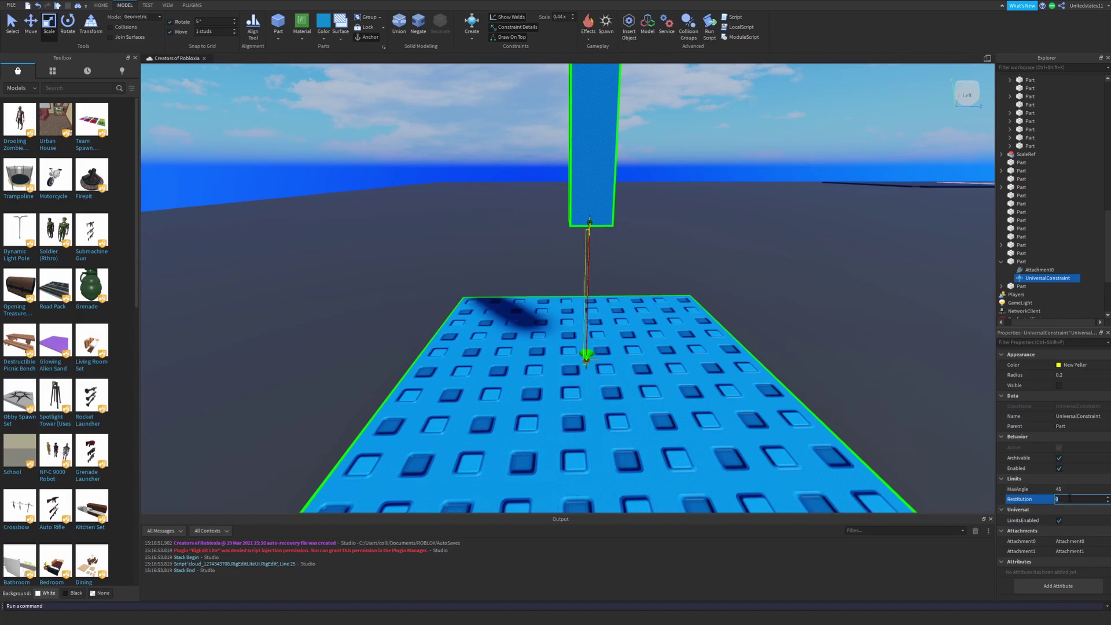
# - Set the Universal constraint's restitution to 0.5 and its maximum angle to 75
pyautogui.moveTo(744, 331); pyautogui.dragTo(739, 342, button='right')
pyautogui.press('s')
pyautogui.press('d')
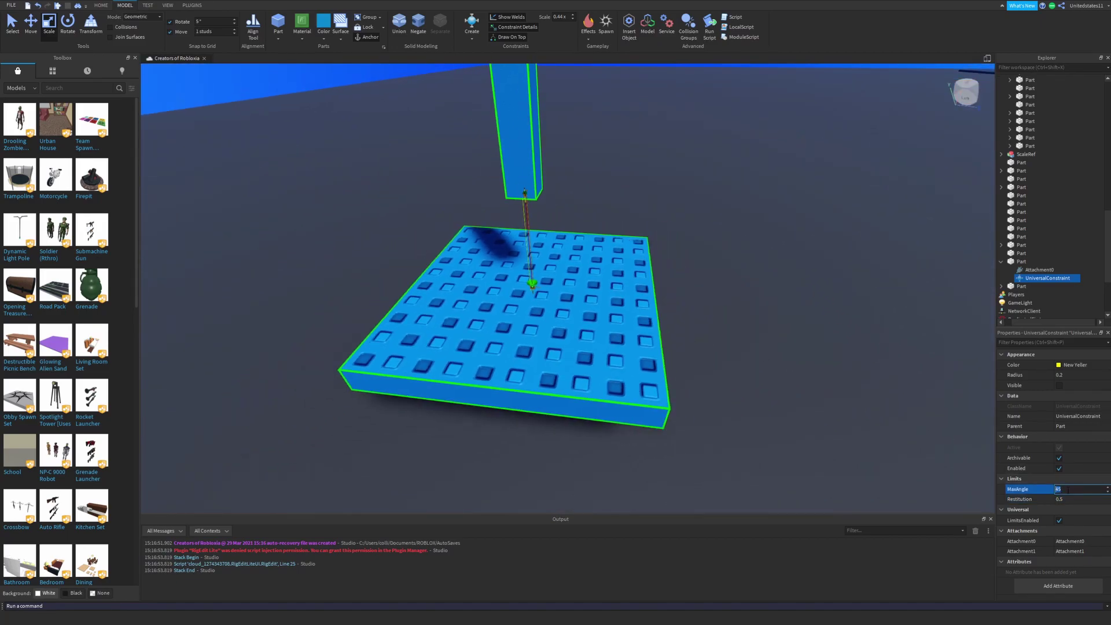
pyautogui.moveTo(693, 233); pyautogui.dragTo(701, 234, button='right')
pyautogui.press('w')
pyautogui.press('a')
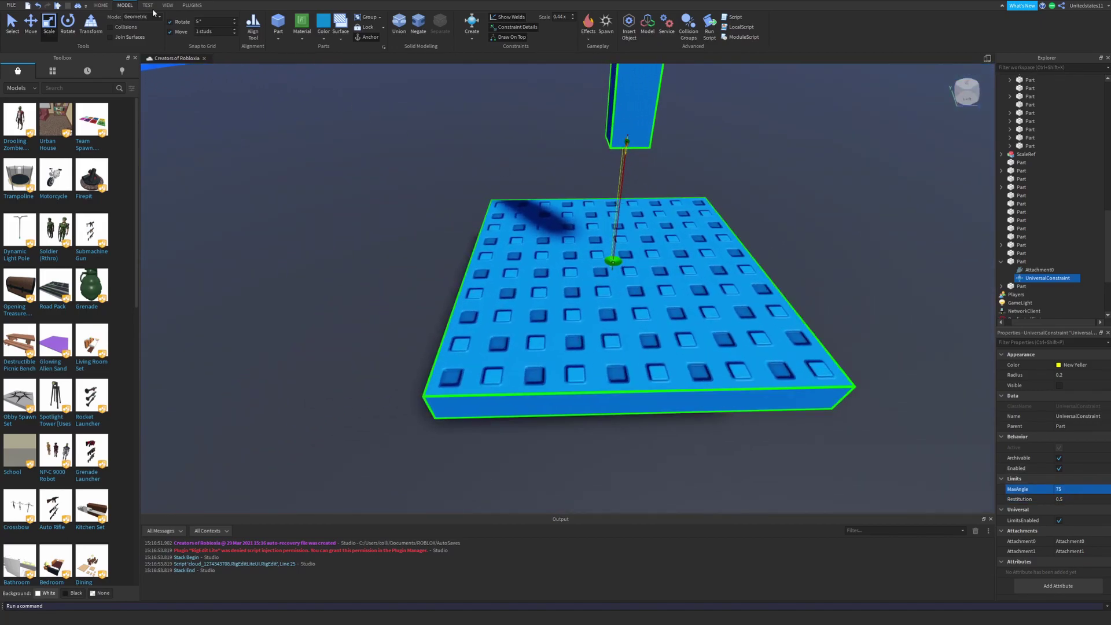
# - Play-test from the current location by walking the character into the hanging plate, and stop the session
pyautogui.click(150, 7)
pyautogui.click(29, 58)
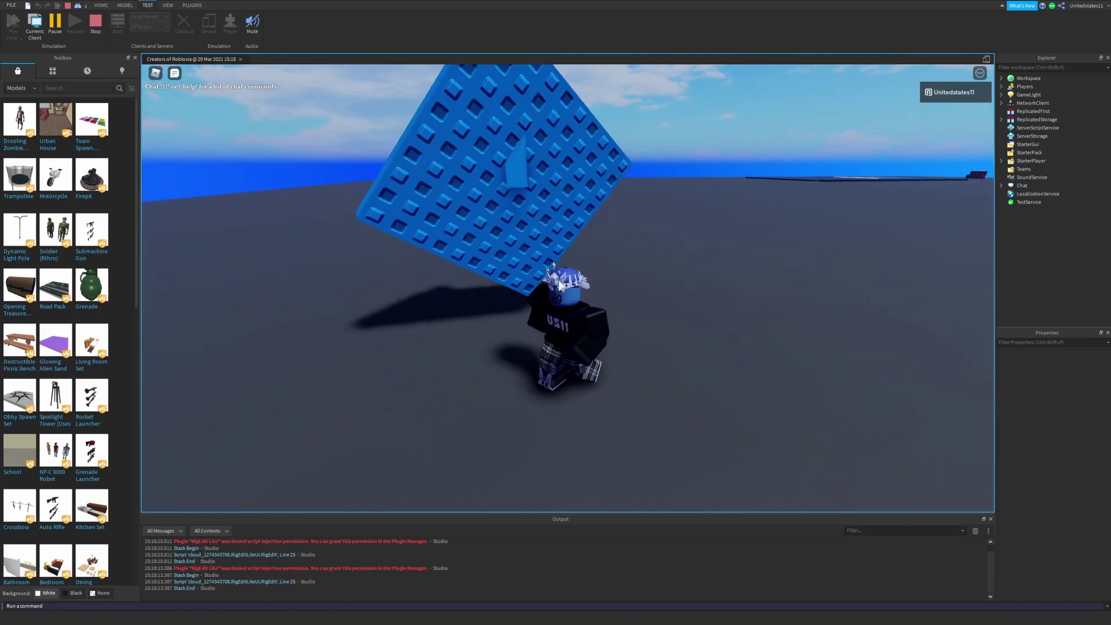
pyautogui.hotkey('shift', 'F5')
# - Examine the attachment at the pillar's lower end and its link to the plate up close
pyautogui.moveTo(502, 163); pyautogui.dragTo(402, 264)
pyautogui.click(702, 265)
pyautogui.moveTo(702, 265); pyautogui.dragTo(810, 275, button='right')
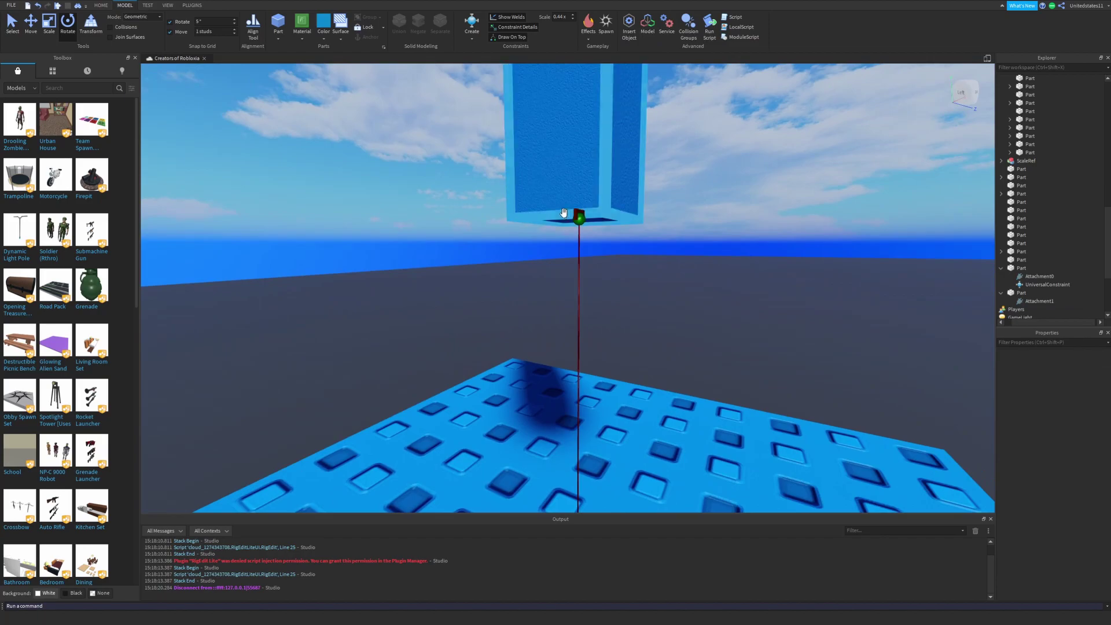
pyautogui.click(582, 220)
pyautogui.click(734, 239)
pyautogui.moveTo(734, 239); pyautogui.dragTo(735, 243, button='right')
pyautogui.scroll(-3, 734, 243)
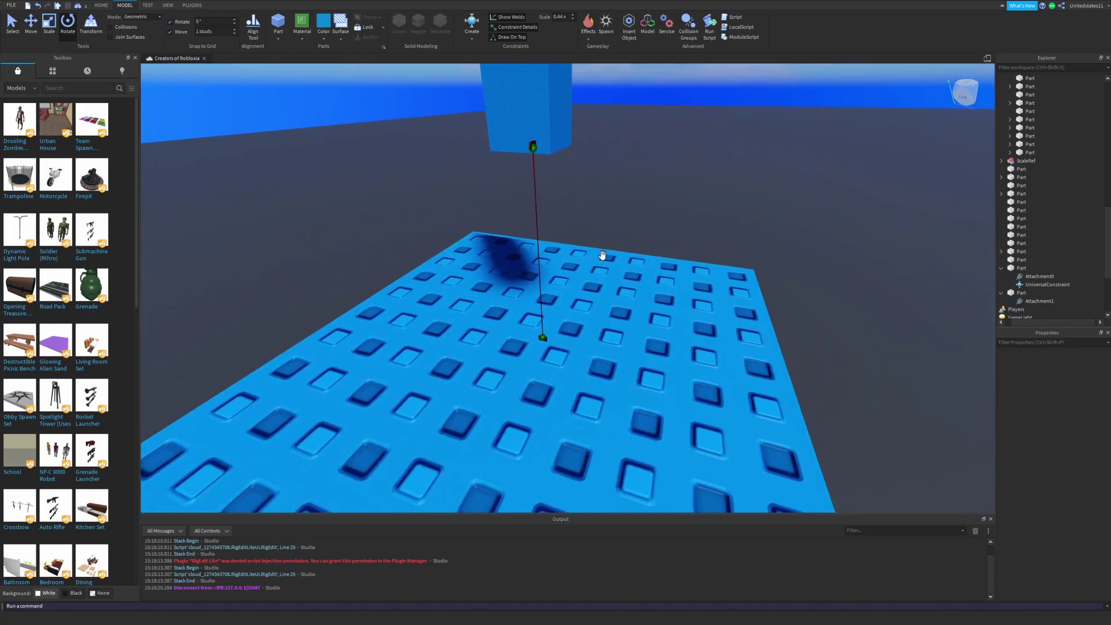
pyautogui.scroll(-3, 601, 254)
# - Run the physics simulation and play-test the swinging plate with the character from the current location
pyautogui.click(147, 5)
pyautogui.click(25, 67)
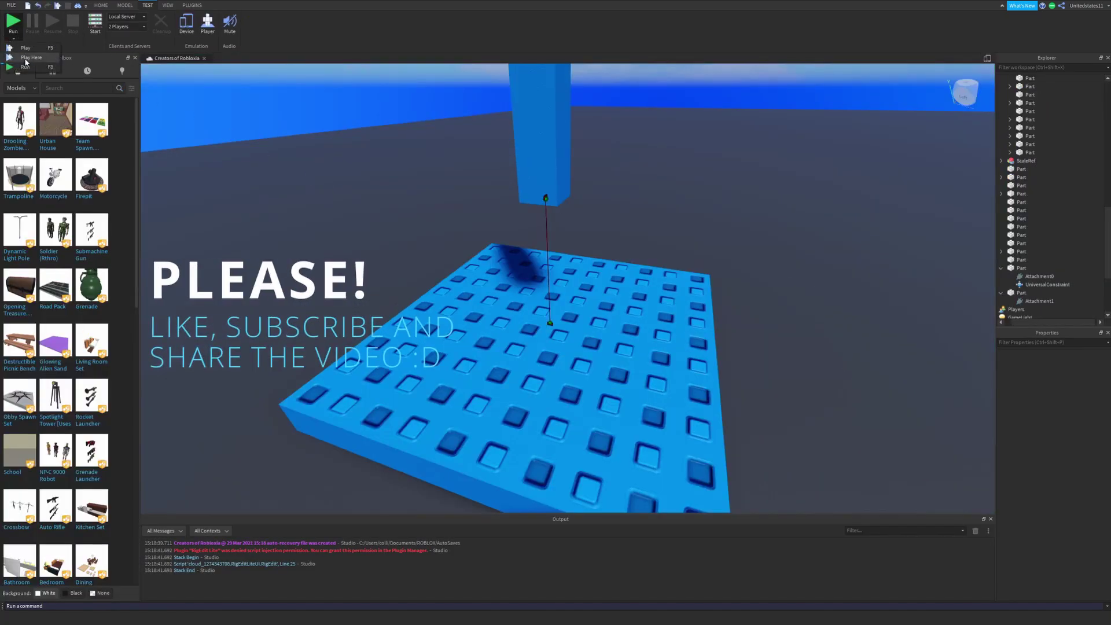
pyautogui.click(25, 58)
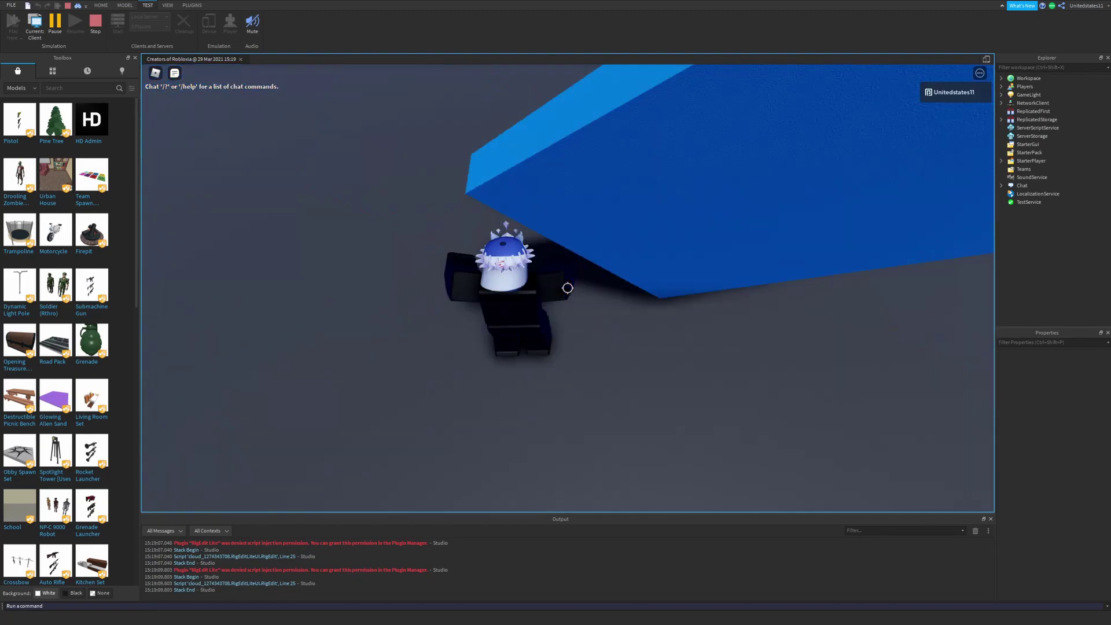
pyautogui.press('shift')
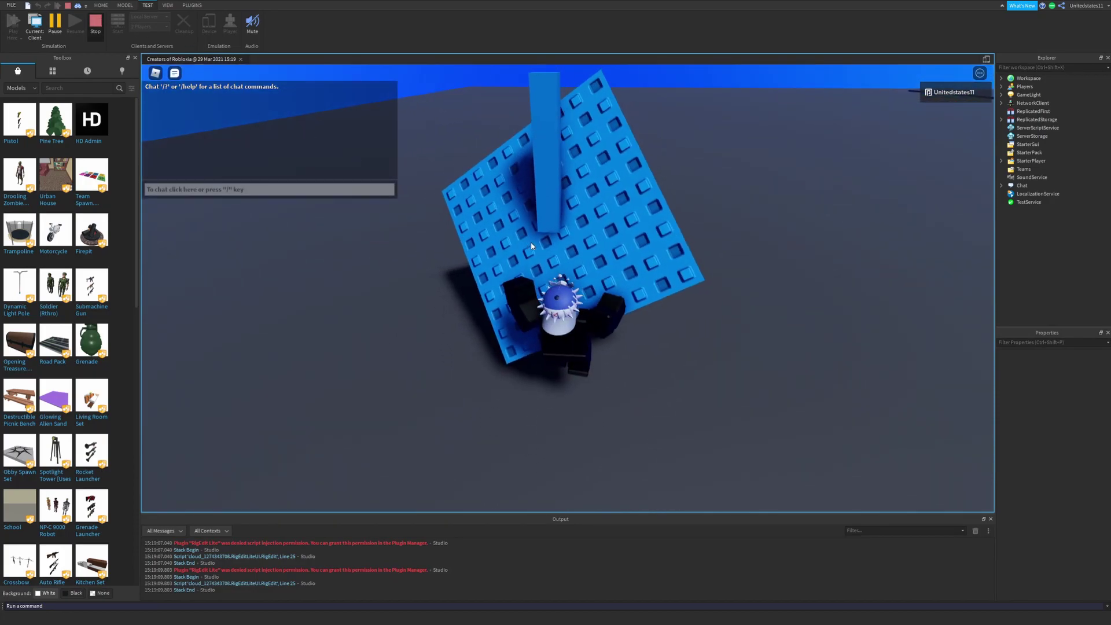
pyautogui.hotkey('shift', 'F5')
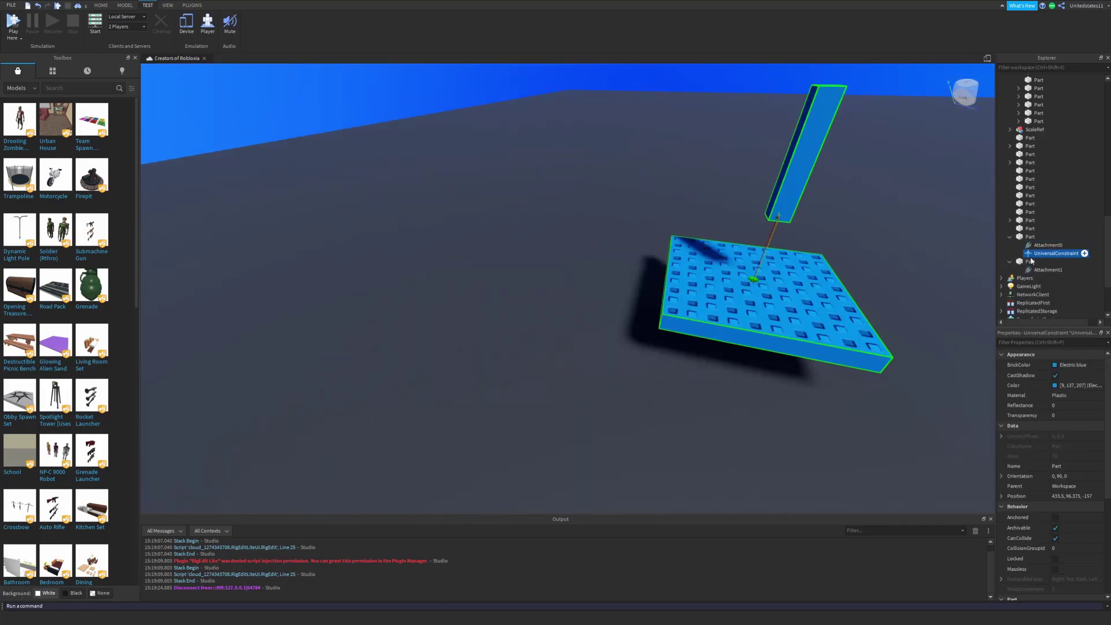
# - Focus on the Universal constraint and open its maximum angle for editing
pyautogui.press('f')
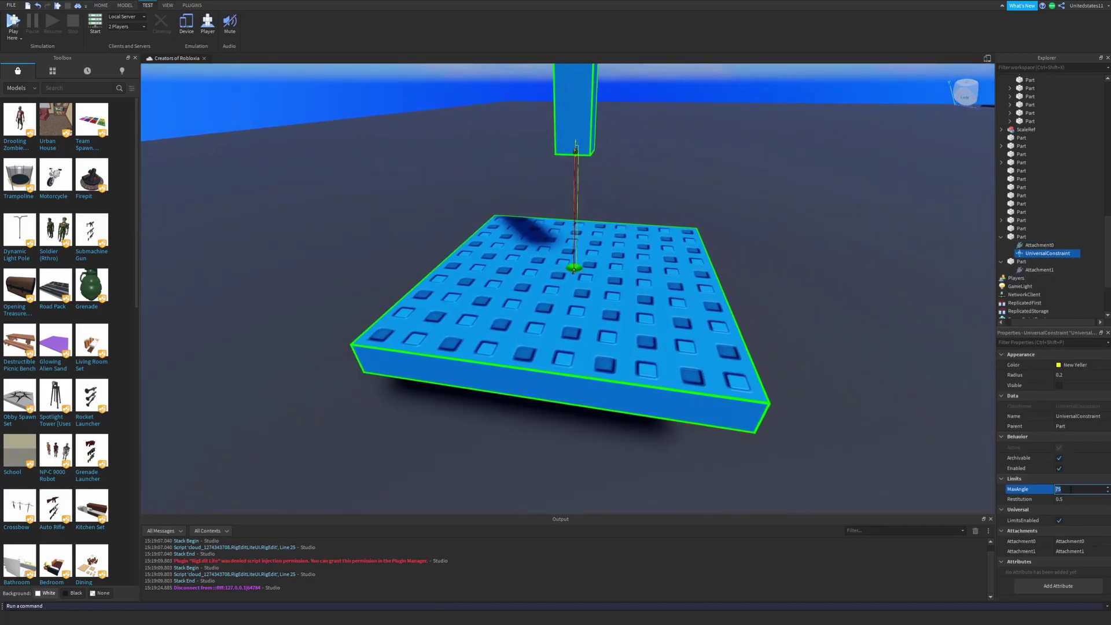
pyautogui.press('w')
pyautogui.moveTo(733, 334); pyautogui.dragTo(733, 337, button='right')
pyautogui.press('s')
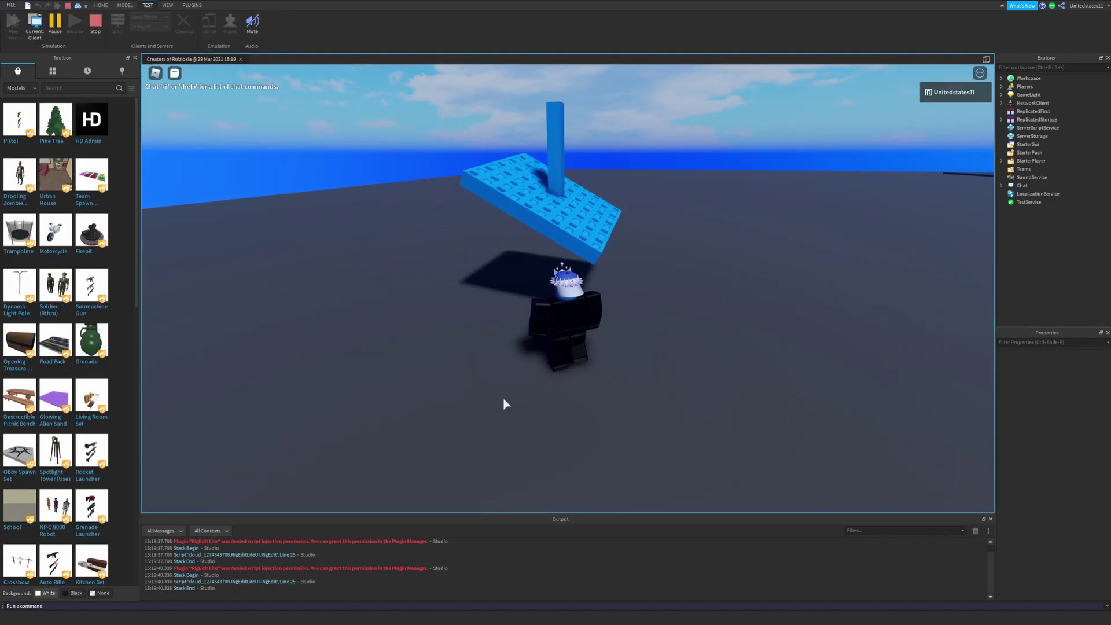
# - Jump the character onto the suspended plate during a play test to tilt and swing it, and stop the session
pyautogui.press('shift')
pyautogui.press('w')
pyautogui.press('space')
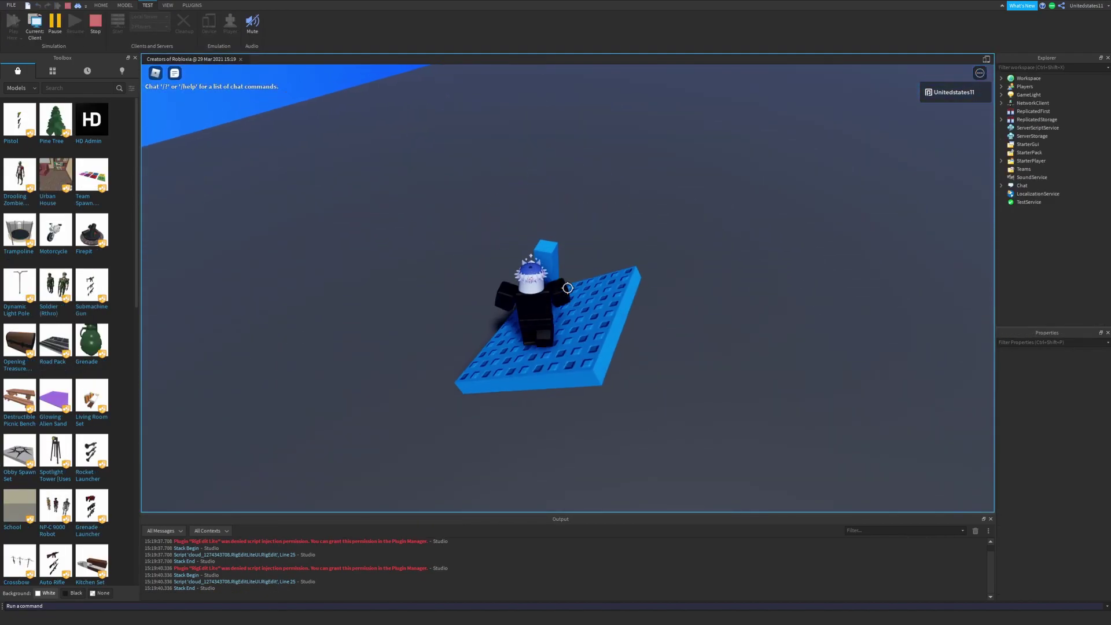
pyautogui.press('d')
pyautogui.press('s')
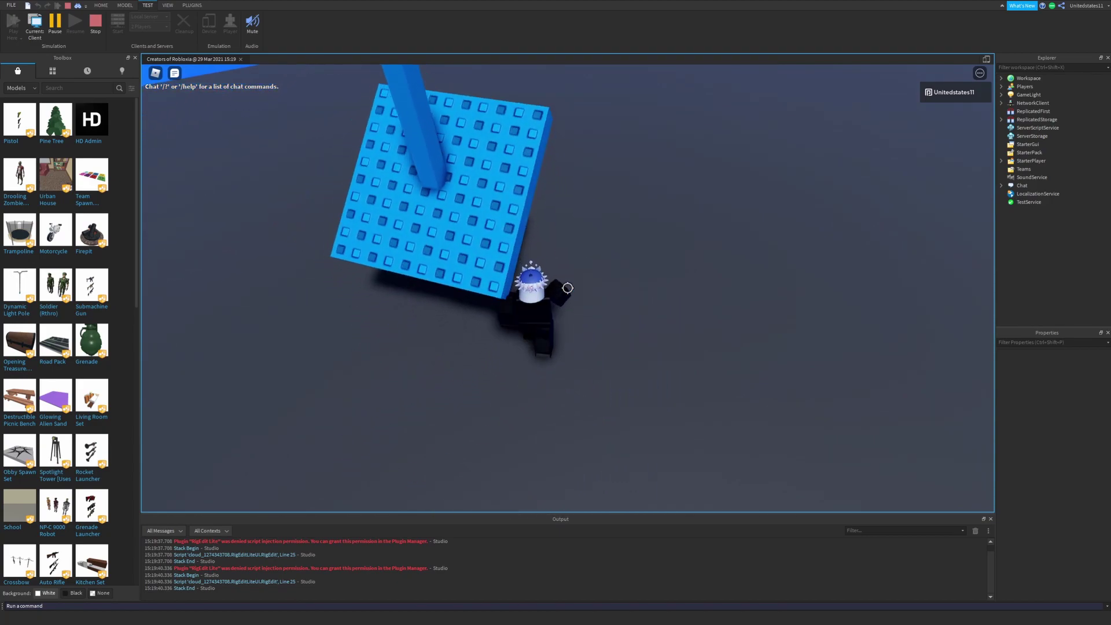
pyautogui.press('w')
pyautogui.press('space')
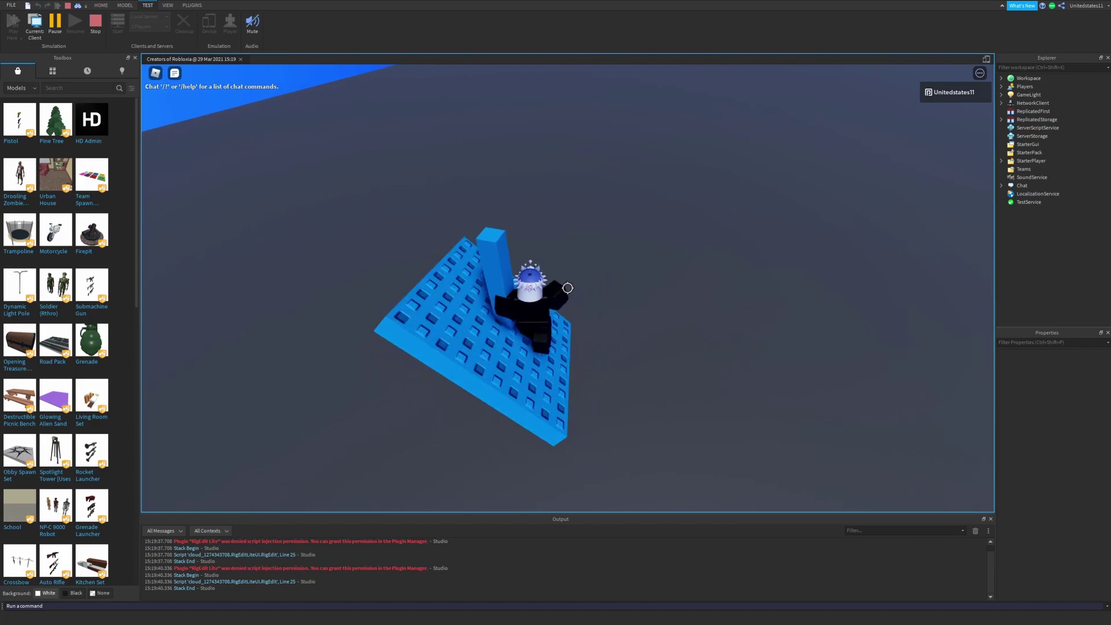
pyautogui.moveTo(568, 287); pyautogui.dragTo(567, 288, button='right')
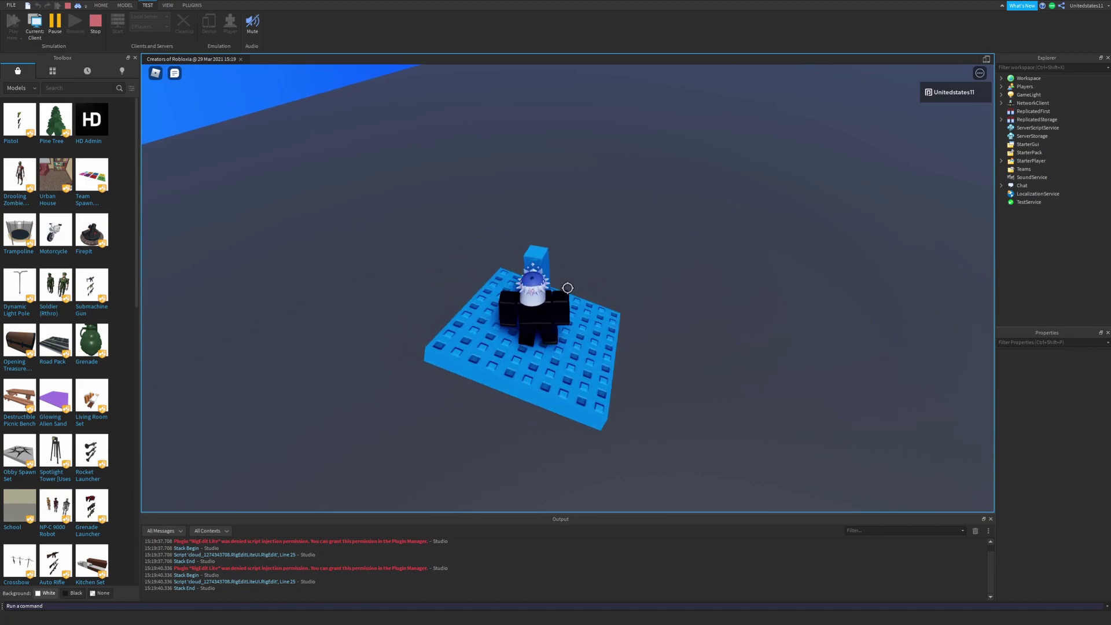
pyautogui.moveTo(568, 288); pyautogui.dragTo(567, 287, button='right')
pyautogui.hotkey('shift', 'F5')
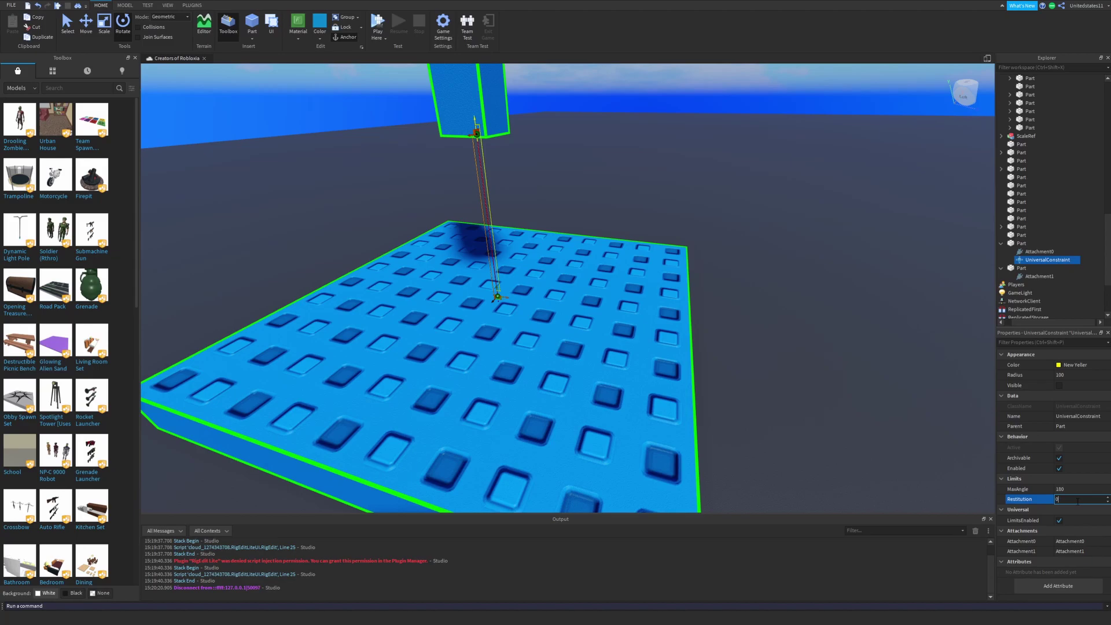
# - Set the Universal constraint's radius to 100, maximum angle to 180 and restitution to 1
pyautogui.moveTo(840, 317); pyautogui.dragTo(841, 318, button='right')
pyautogui.scroll(-2, 841, 317)
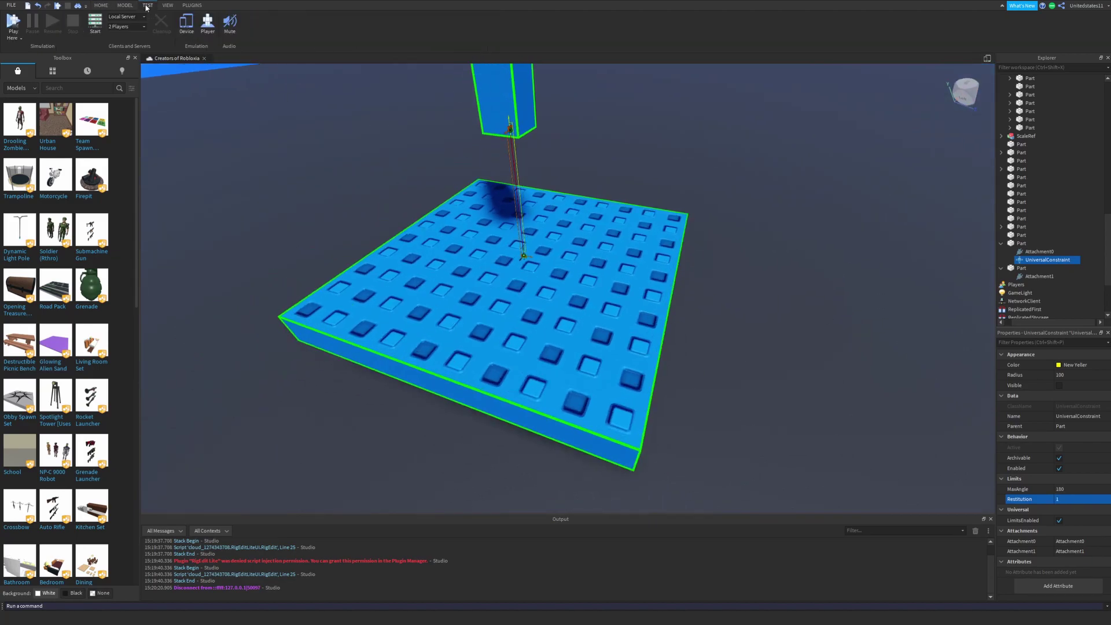
# - Play-test the updated constraint by walking the character on and against the hanging plate from several sides
pyautogui.click(13, 22)
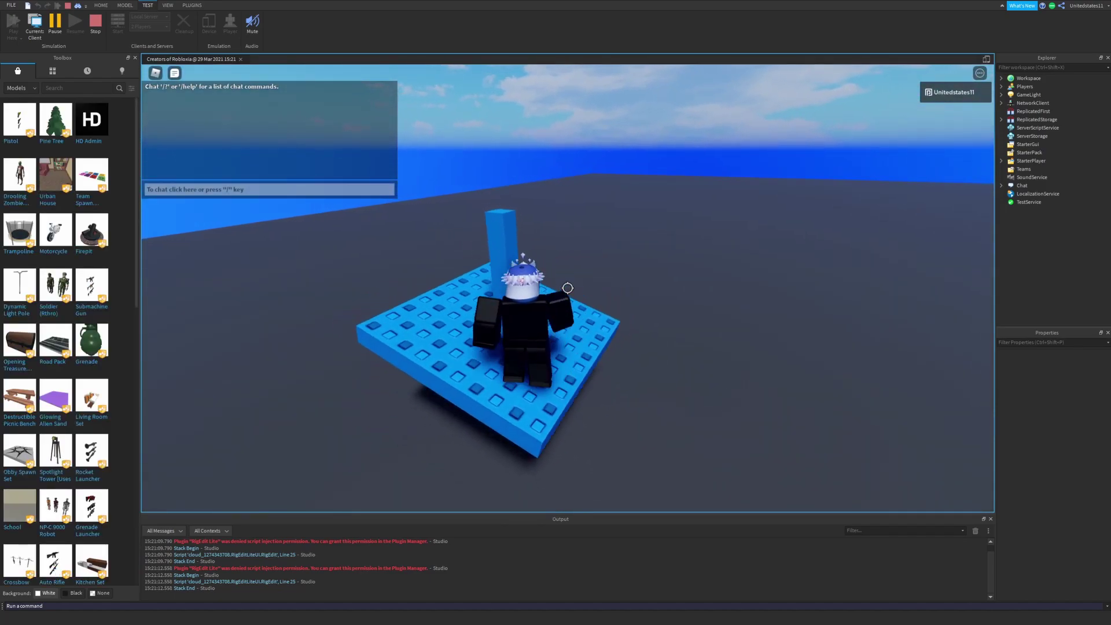
pyautogui.press('a')
pyautogui.press('s')
pyautogui.press('s')
pyautogui.press('d')
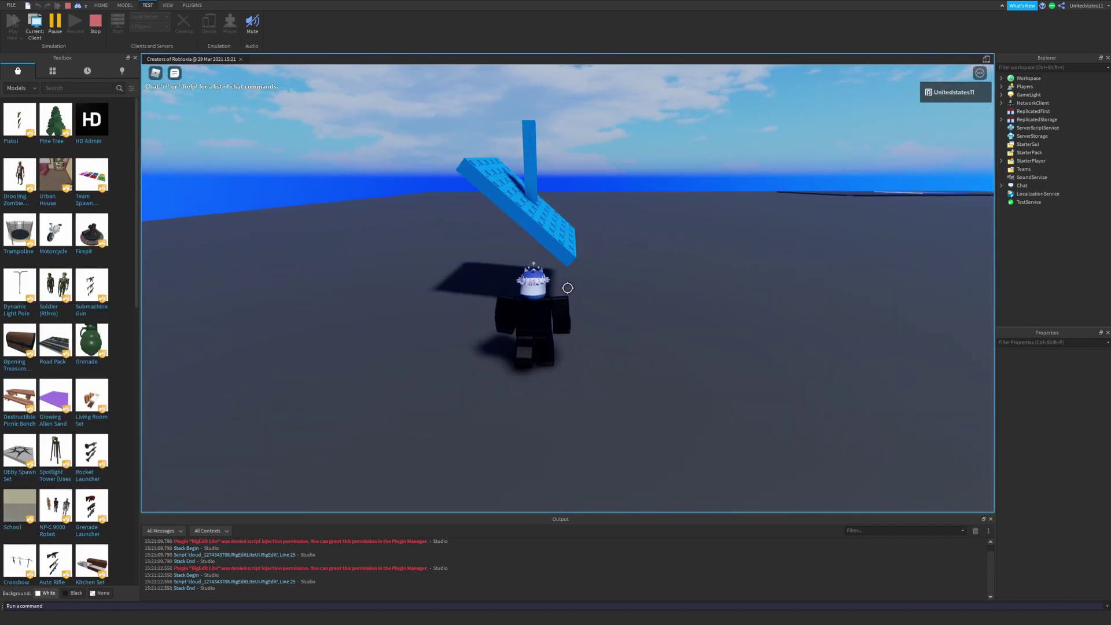
pyautogui.press('w')
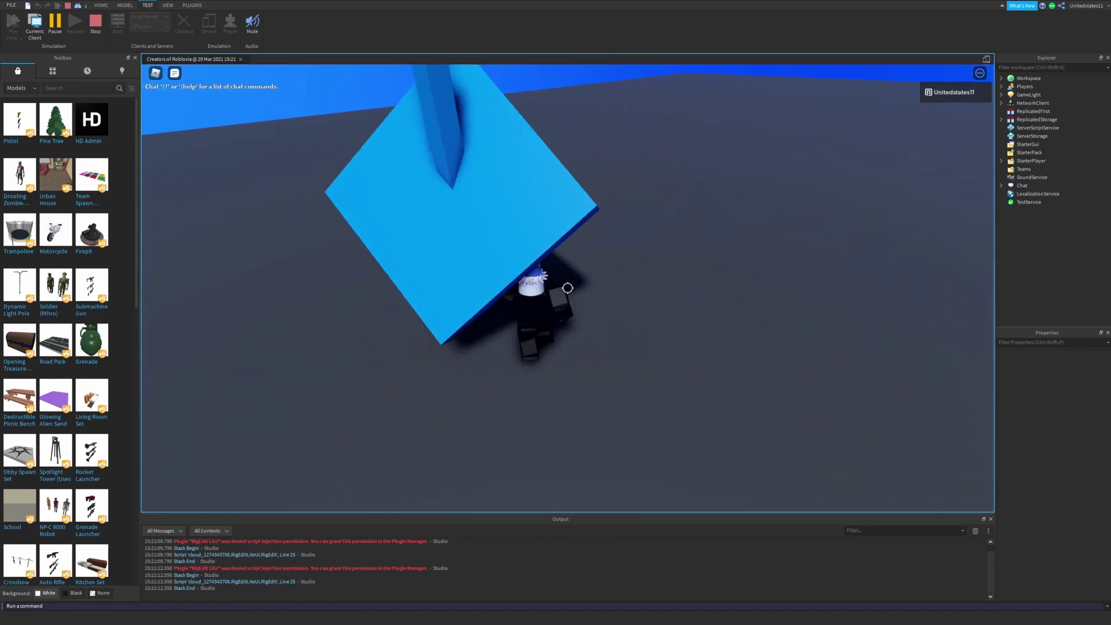
pyautogui.press('w')
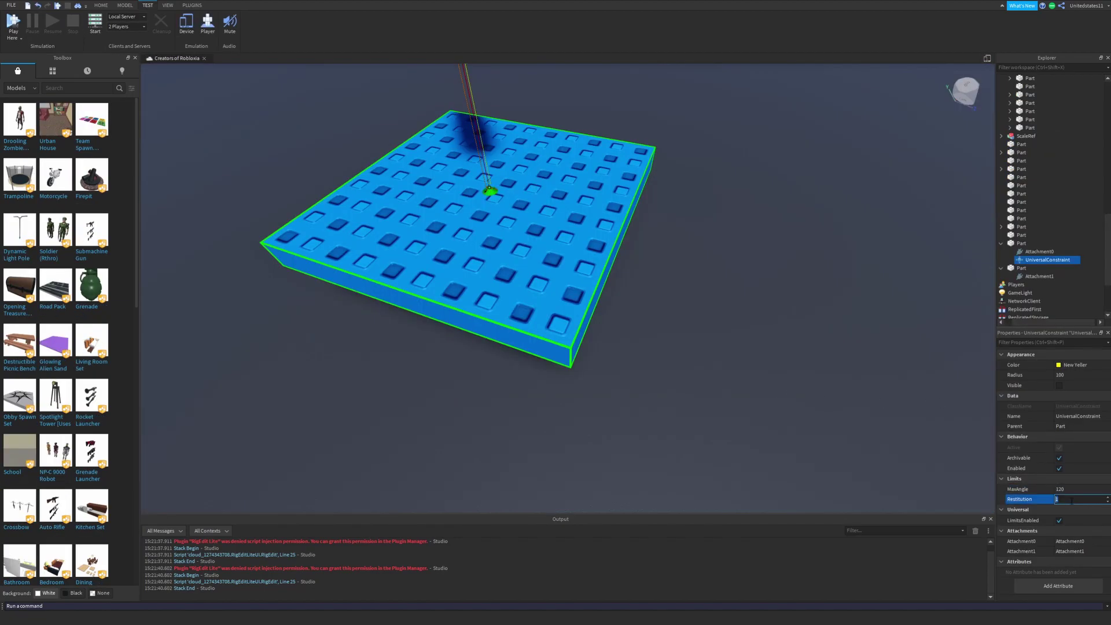
# - Play-test the constraint with restitution 0 by walking the character against and onto the hanging plate with constraint details shown, and stop the session
pyautogui.moveTo(789, 323); pyautogui.dragTo(775, 301, button='right')
pyautogui.press('w')
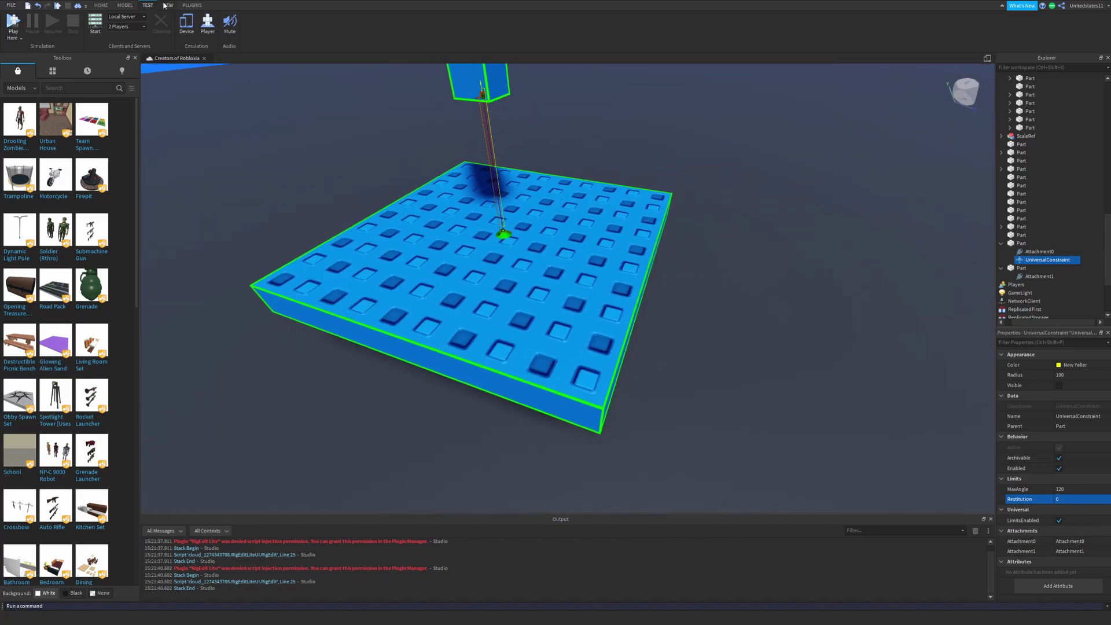
pyautogui.click(17, 26)
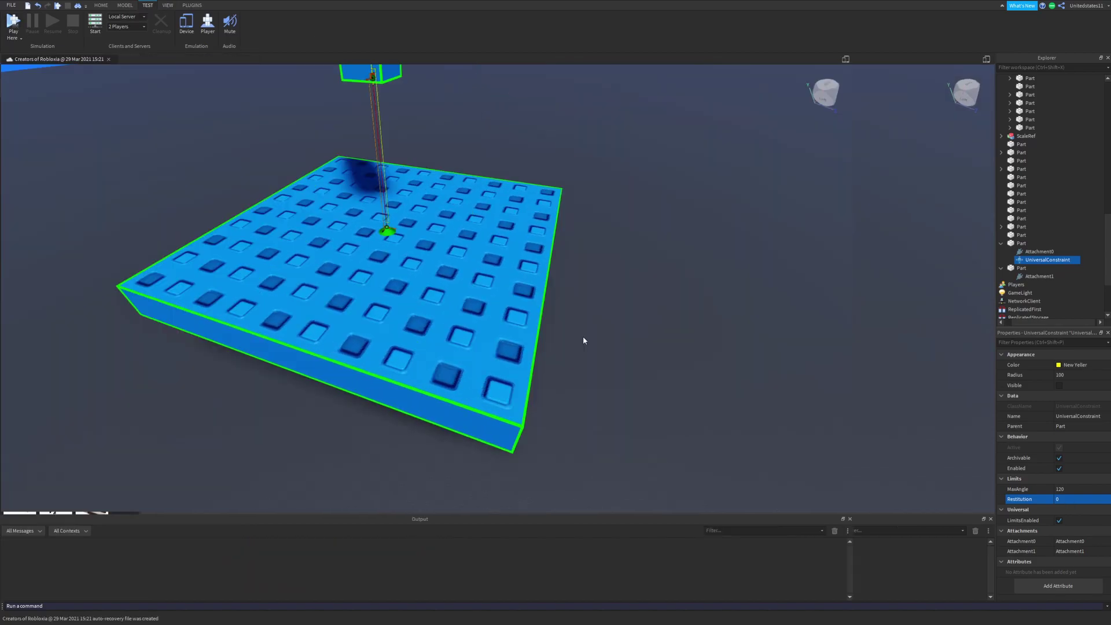
pyautogui.click(124, 5)
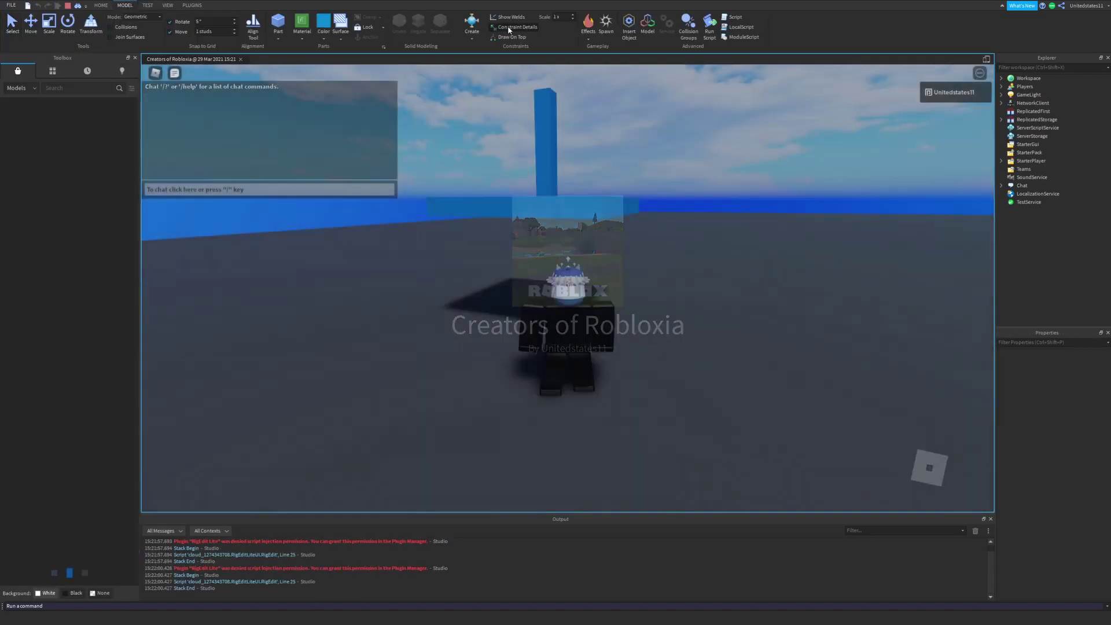
pyautogui.press('shift')
pyautogui.press('w')
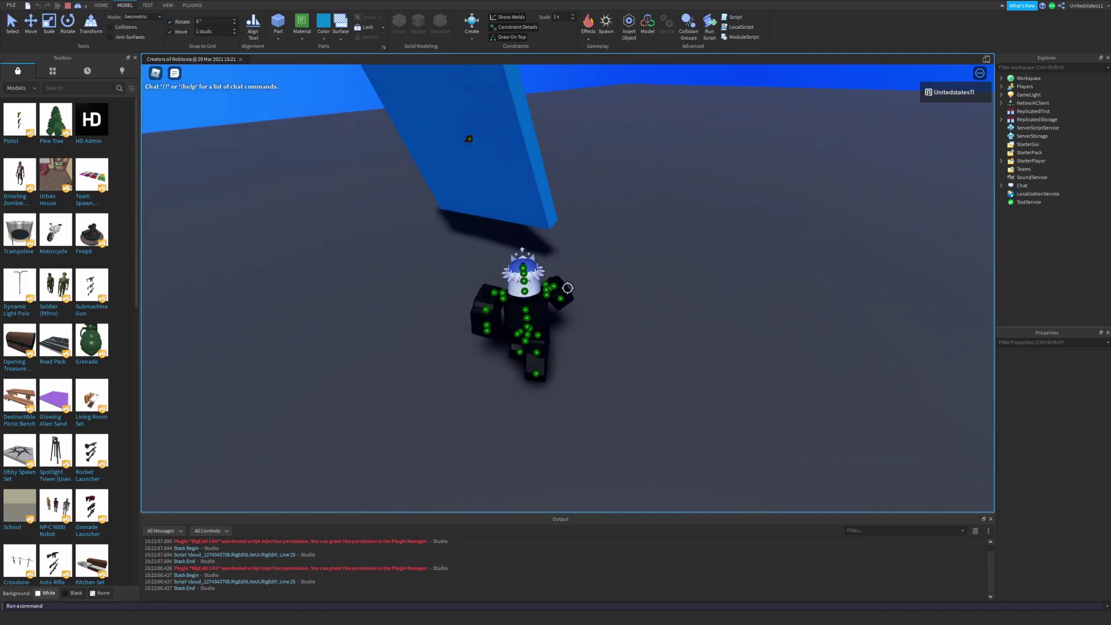
pyautogui.press('shift')
pyautogui.press('shift')
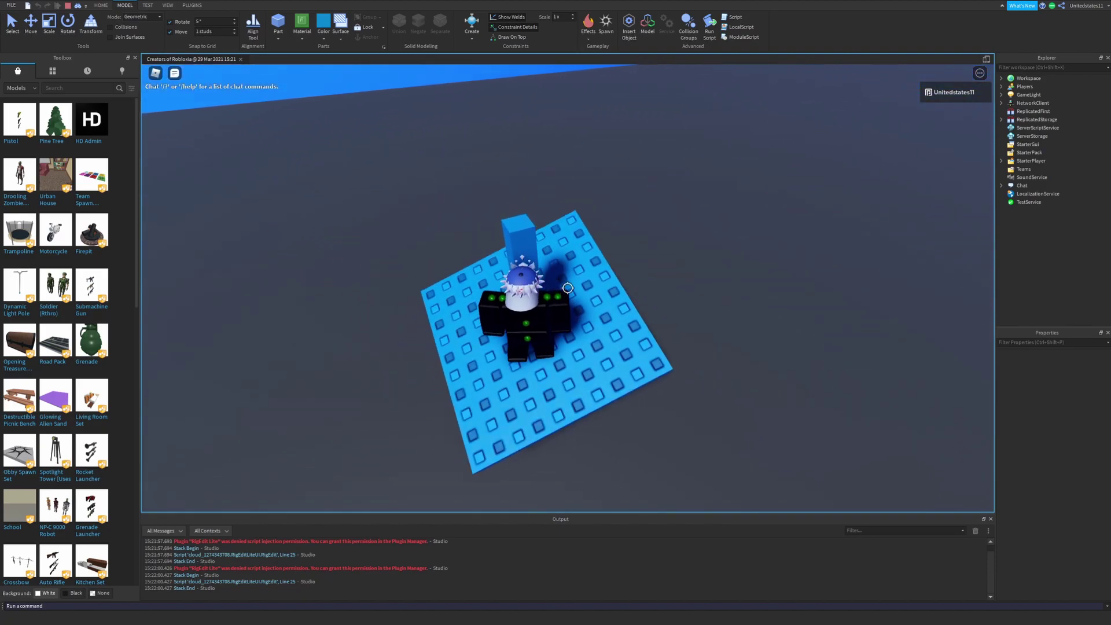
pyautogui.hotkey('shift', 'F5')
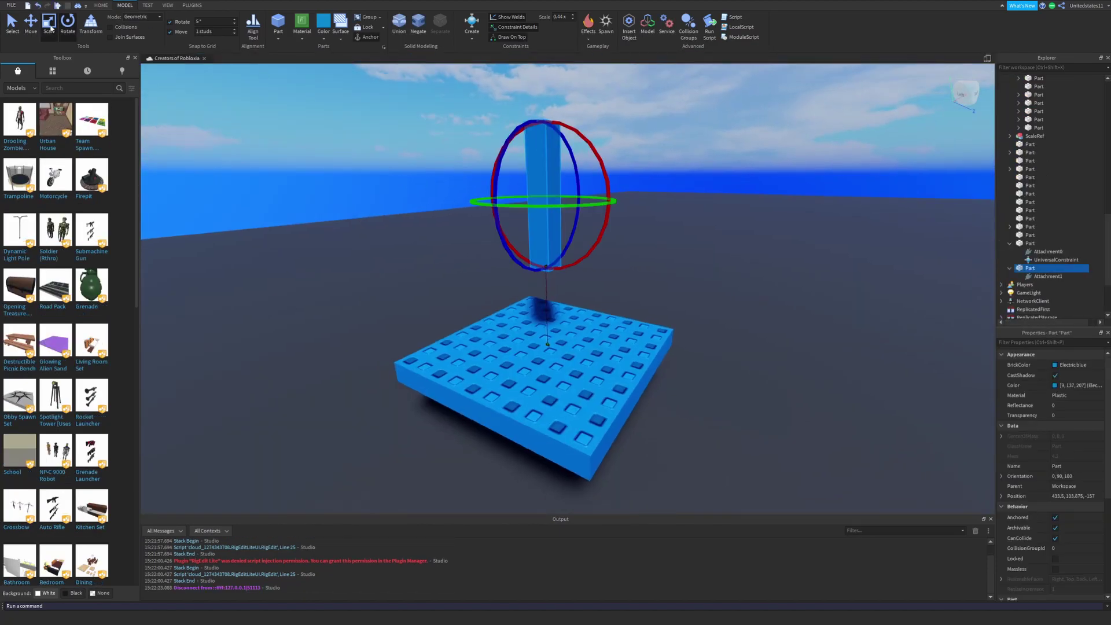
# - Widen the duplicated block above the pillar along both horizontal axes into a flat square slab, leaving a gap over the pillar's top
pyautogui.click(50, 26)
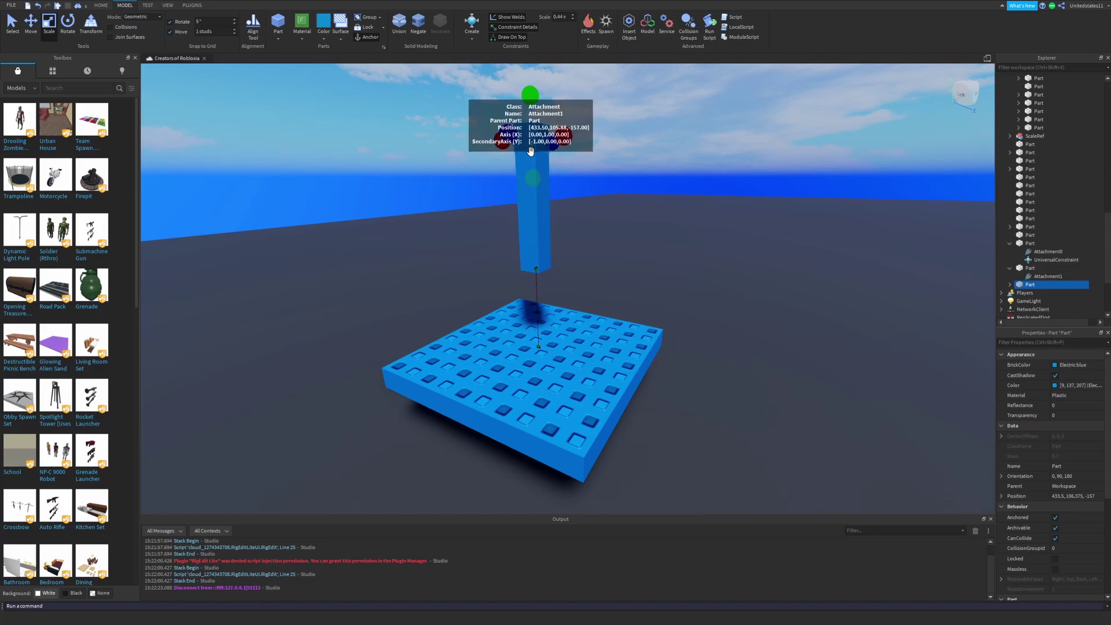
pyautogui.moveTo(531, 136); pyautogui.dragTo(526, 144, button='right')
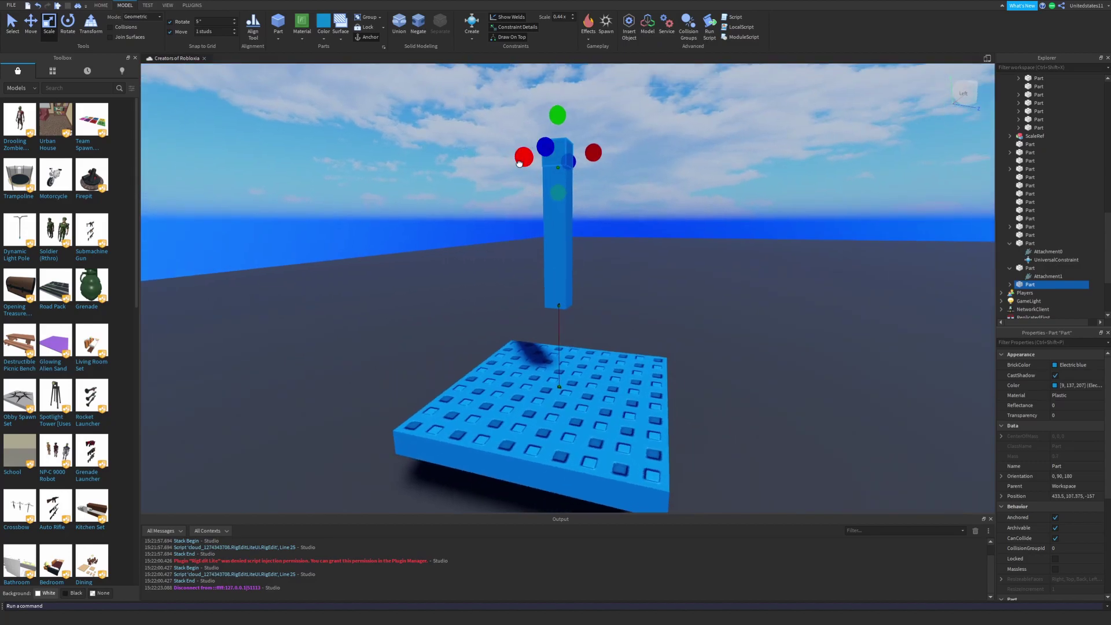
pyautogui.keyDown('ctrl'); pyautogui.moveTo(522, 156); pyautogui.dragTo(442, 162); pyautogui.keyUp('ctrl')
pyautogui.keyDown('ctrl'); pyautogui.moveTo(546, 148); pyautogui.dragTo(513, 150); pyautogui.keyUp('ctrl')
pyautogui.moveTo(513, 151); pyautogui.dragTo(509, 150, button='right')
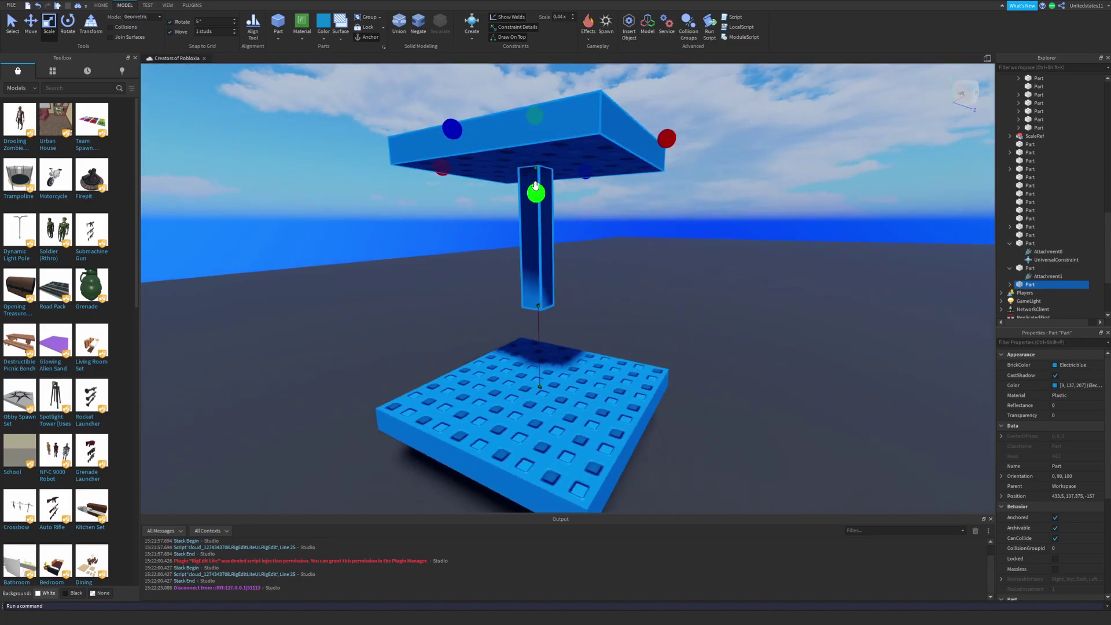
pyautogui.moveTo(534, 116); pyautogui.dragTo(533, 89)
pyautogui.moveTo(535, 191); pyautogui.dragTo(538, 152)
pyautogui.scroll(-1, 533, 107)
pyautogui.moveTo(526, 129); pyautogui.dragTo(521, 120, button='right')
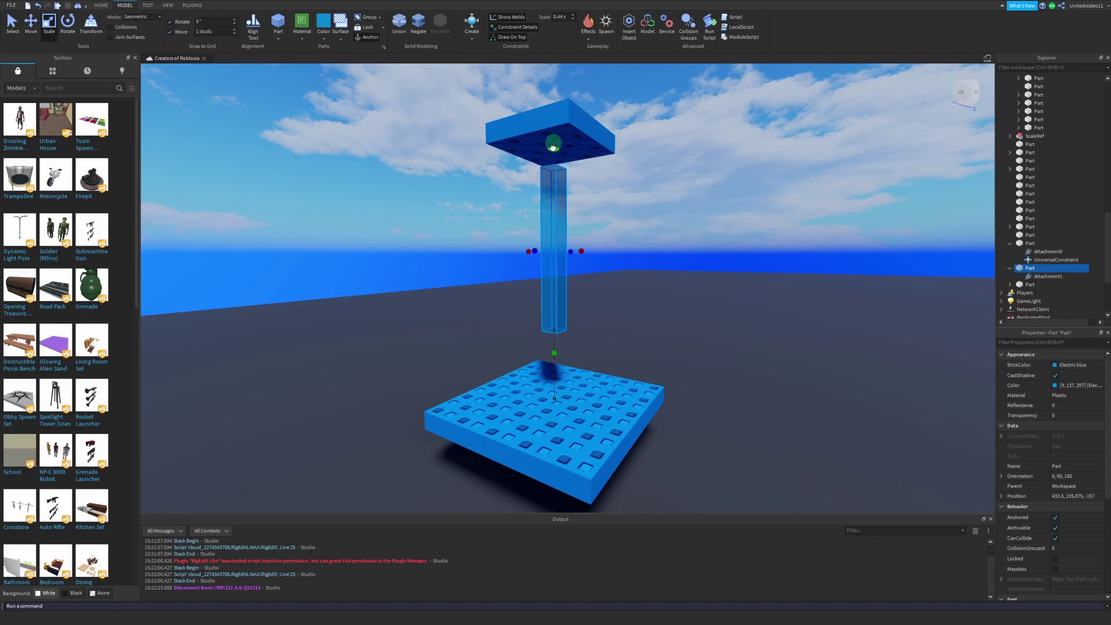
# - Connect the slab's underside to the top of the pillar with a Universal constraint, and lengthen the pillar upward toward the slab
pyautogui.moveTo(552, 147); pyautogui.dragTo(639, 181, button='right')
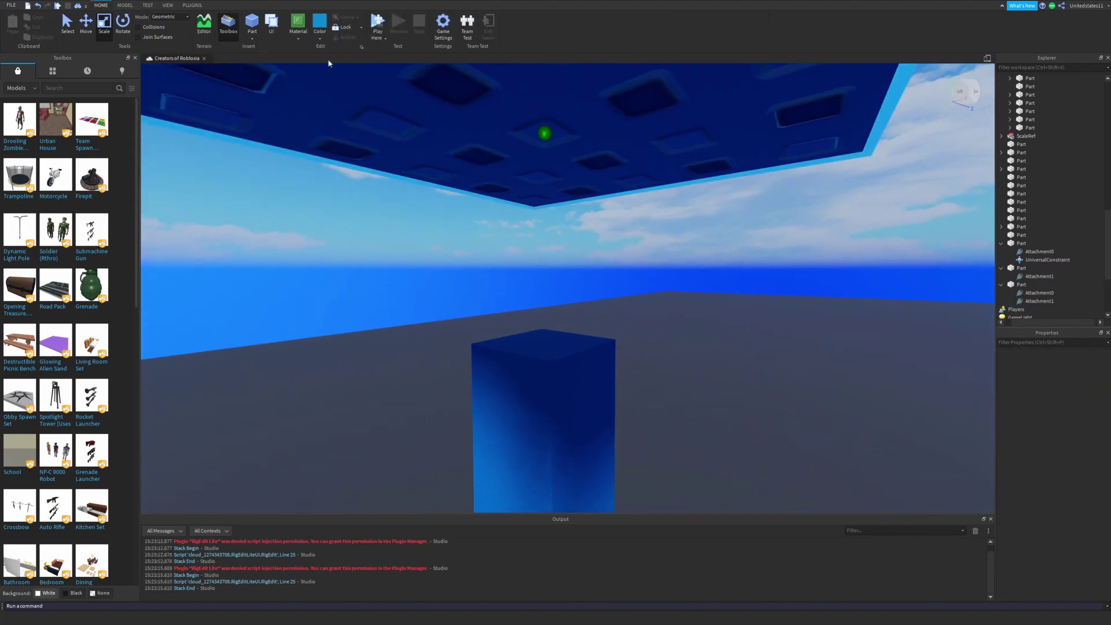
pyautogui.click(125, 5)
pyautogui.click(472, 26)
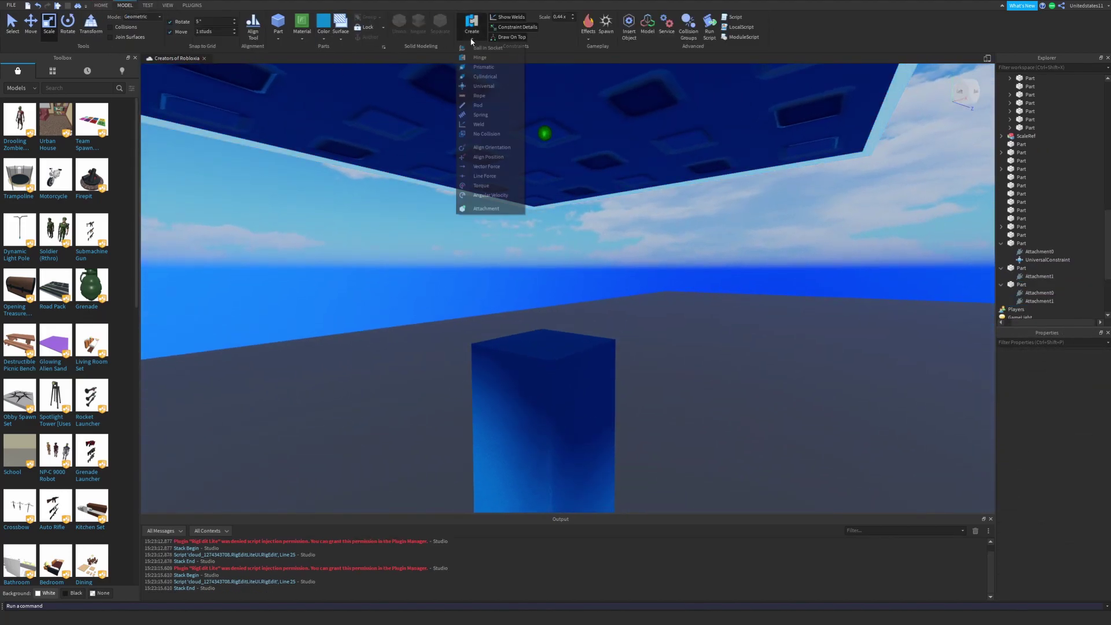
pyautogui.click(489, 88)
pyautogui.click(544, 133)
pyautogui.click(546, 342)
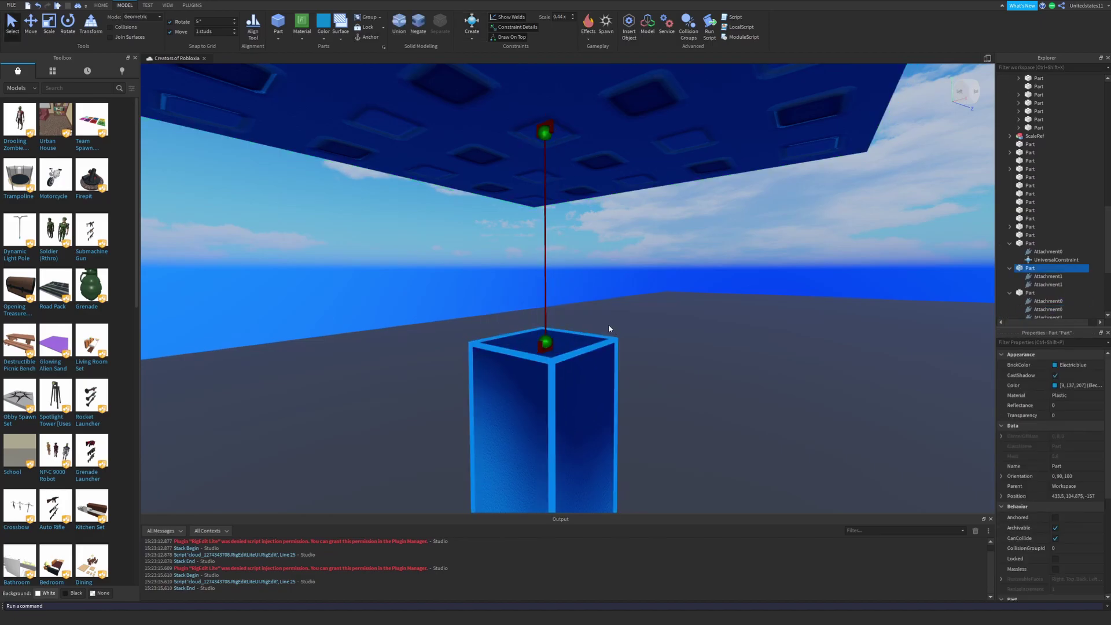
pyautogui.moveTo(545, 319); pyautogui.dragTo(546, 219)
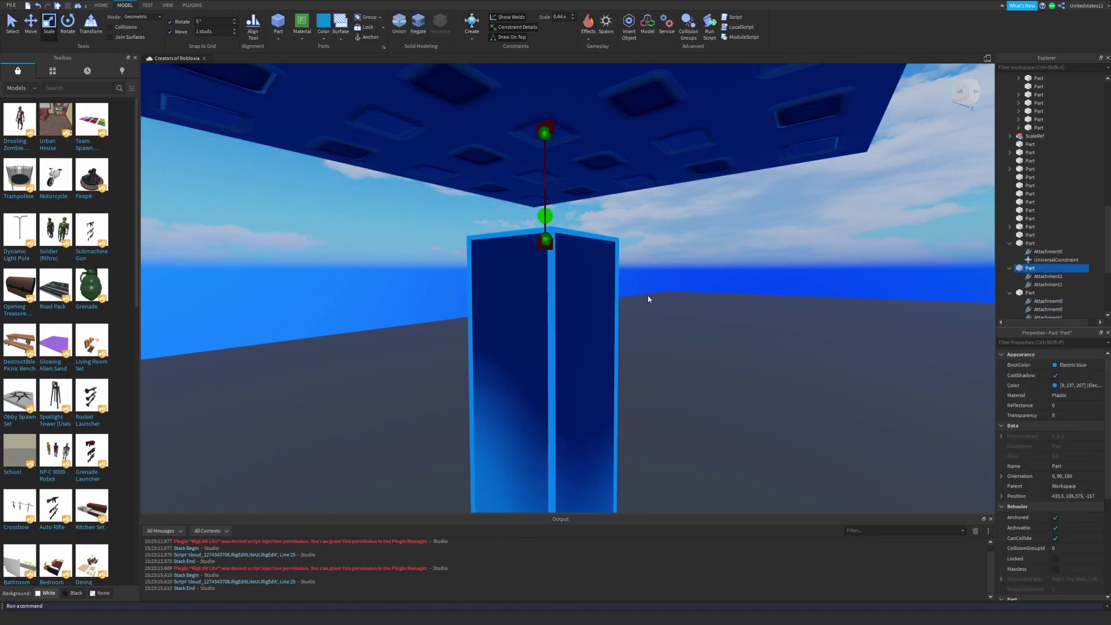
pyautogui.click(671, 294)
# - Play-test the two-joint assembly by walking the character onto the hanging plate, and show the constraint details during the session
pyautogui.scroll(-5, 673, 293)
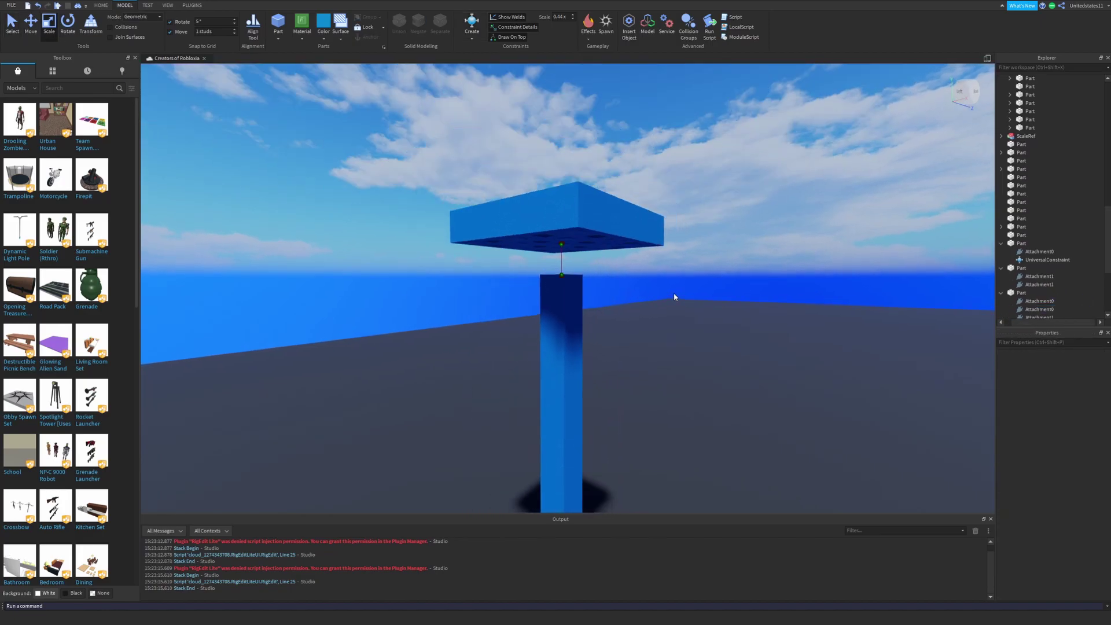
pyautogui.moveTo(673, 293); pyautogui.dragTo(674, 294, button='right')
pyautogui.click(148, 6)
pyautogui.click(14, 23)
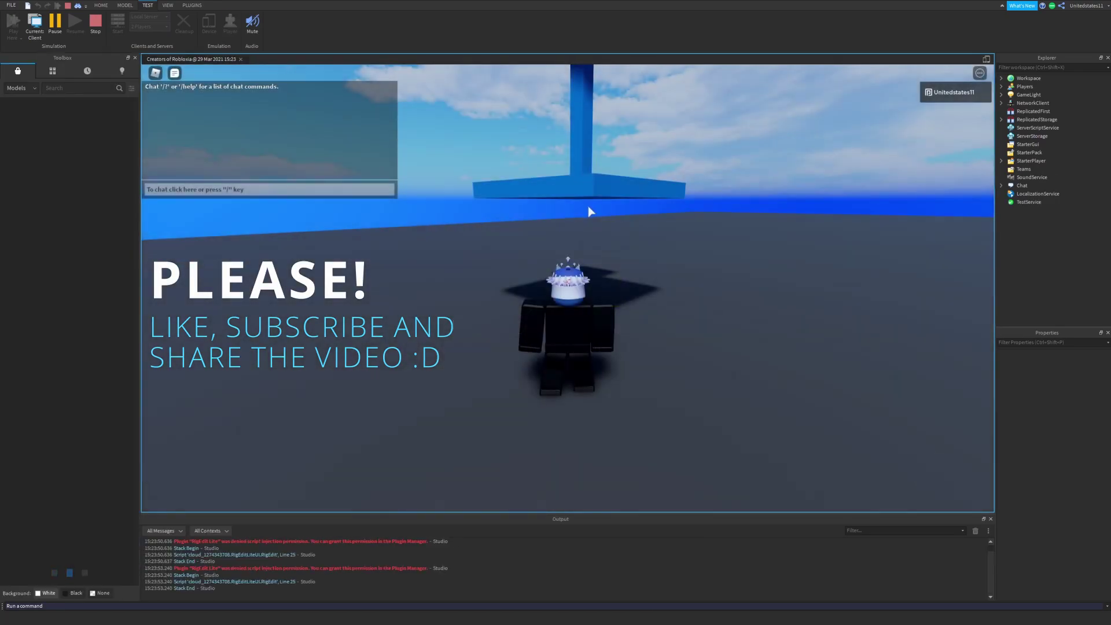
pyautogui.press('w')
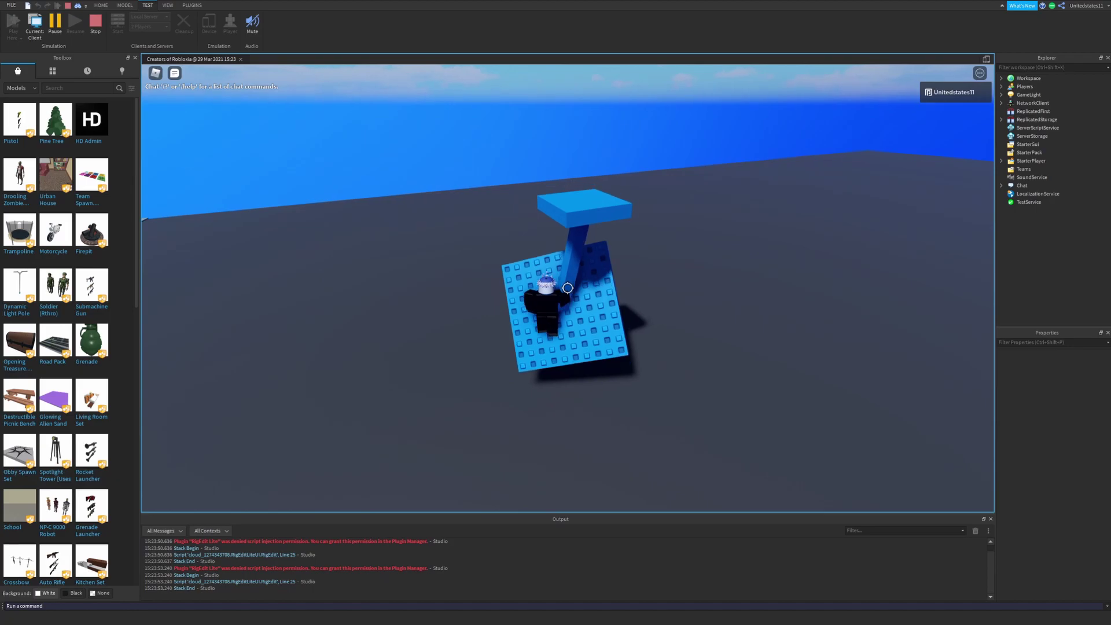
pyautogui.press('shift')
pyautogui.click(125, 5)
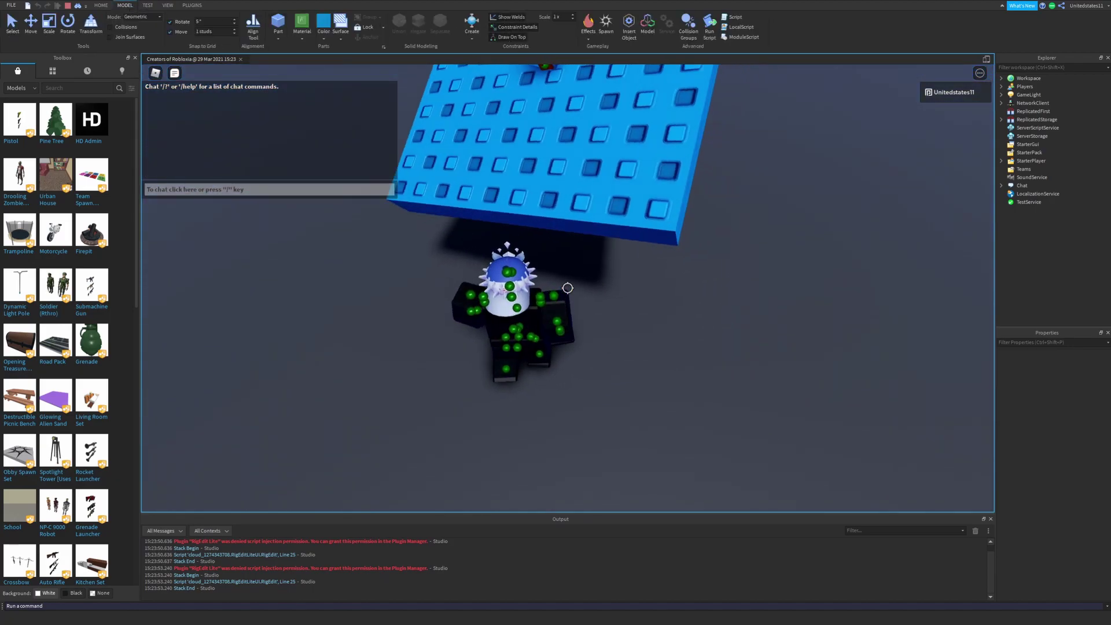
pyautogui.click(511, 37)
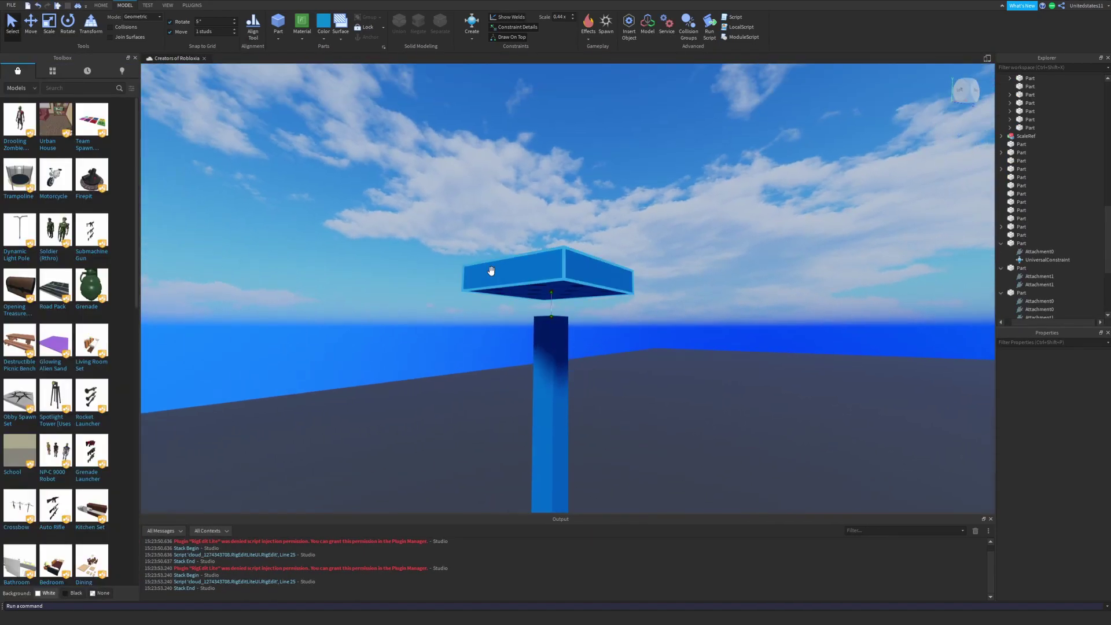
# - Try rotating the upper constraint's attachment on the slab's underside, and undo the rotation
pyautogui.click(531, 265)
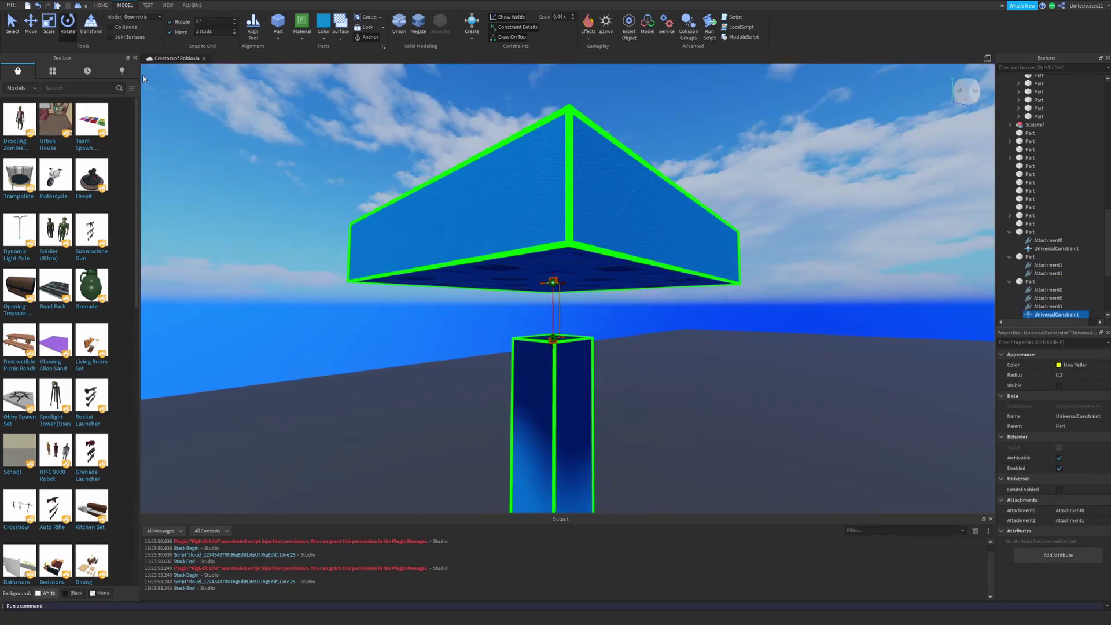
pyautogui.moveTo(144, 78); pyautogui.dragTo(140, 16, button='right')
pyautogui.press('w')
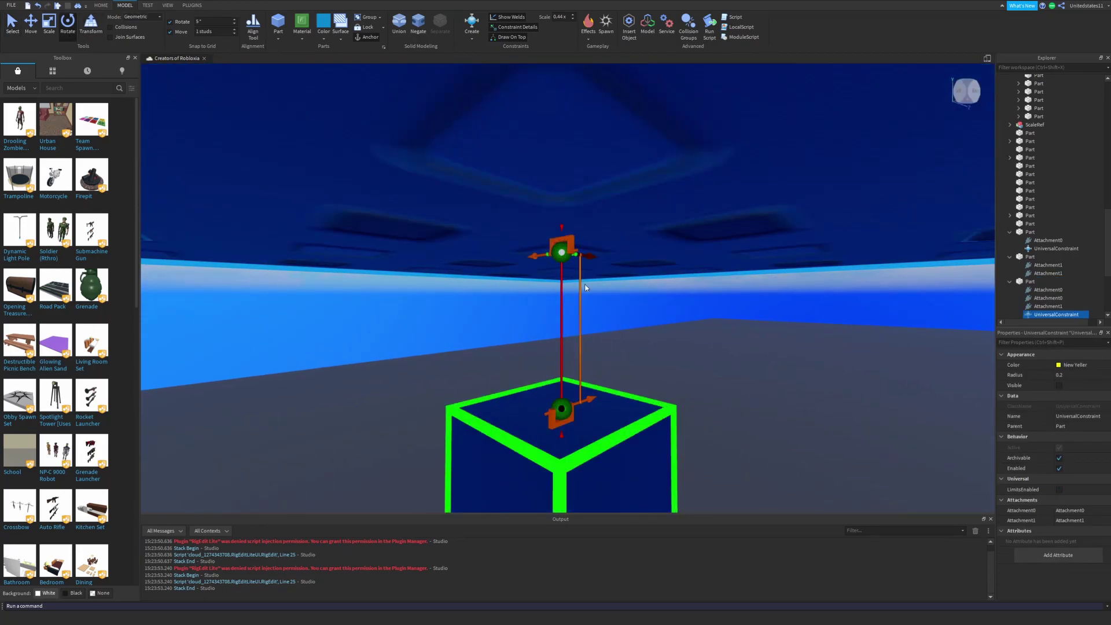
pyautogui.moveTo(585, 288); pyautogui.dragTo(586, 292, button='right')
pyautogui.click(561, 252)
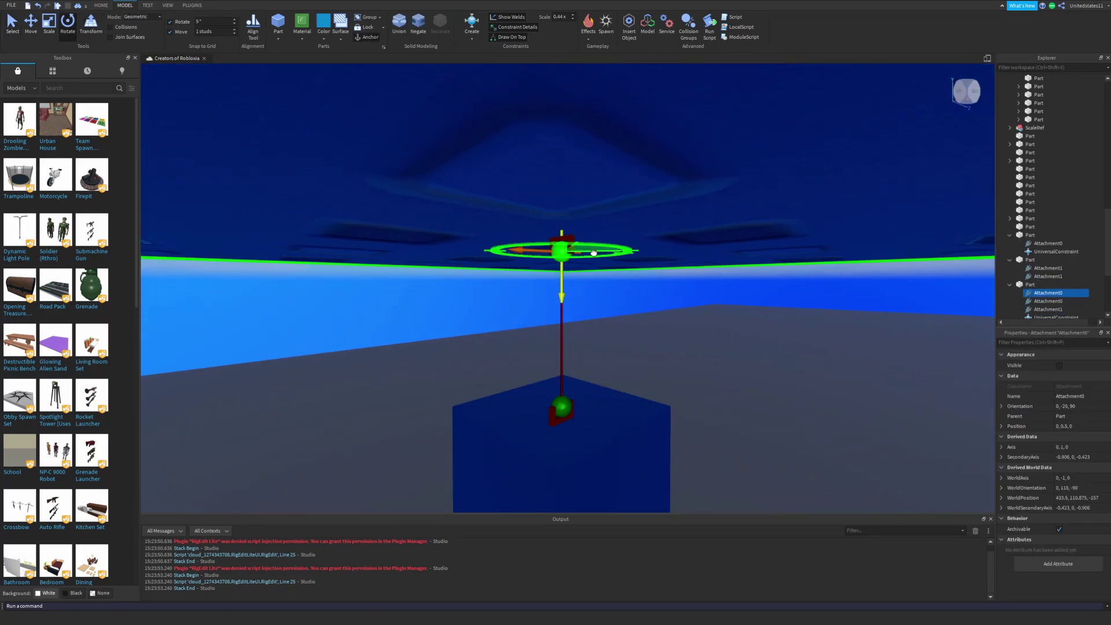
pyautogui.moveTo(588, 261); pyautogui.dragTo(600, 265)
pyautogui.hotkey('ctrl', 'z')
pyautogui.moveTo(601, 266); pyautogui.dragTo(601, 266, button='right')
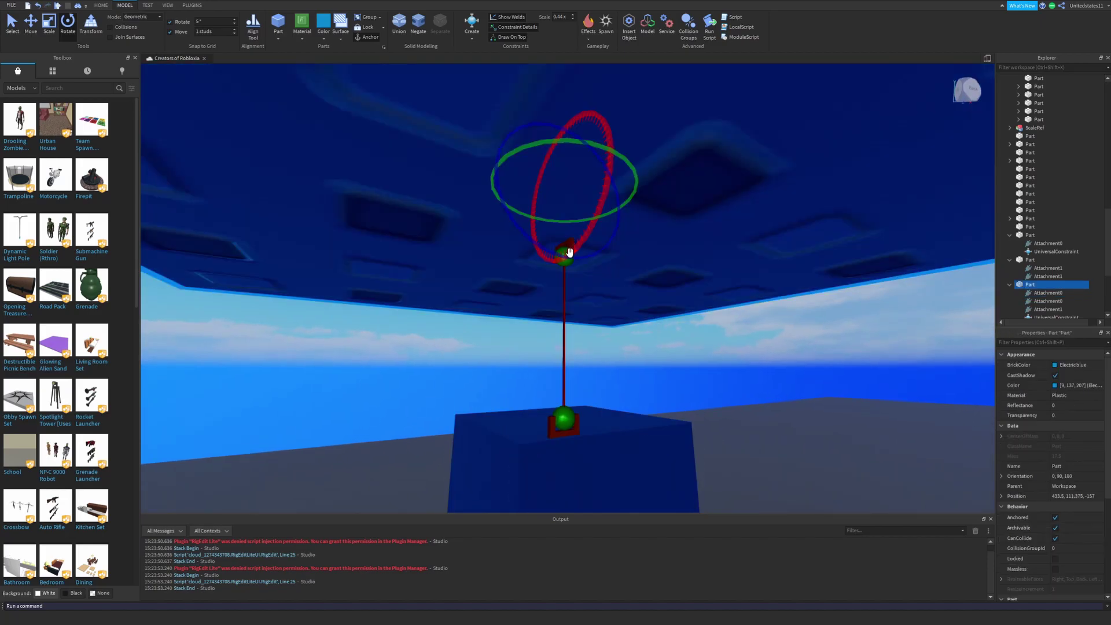
# - Select the upper Universal constraint's attachment on top of the pillar and rotate it
pyautogui.click(570, 247)
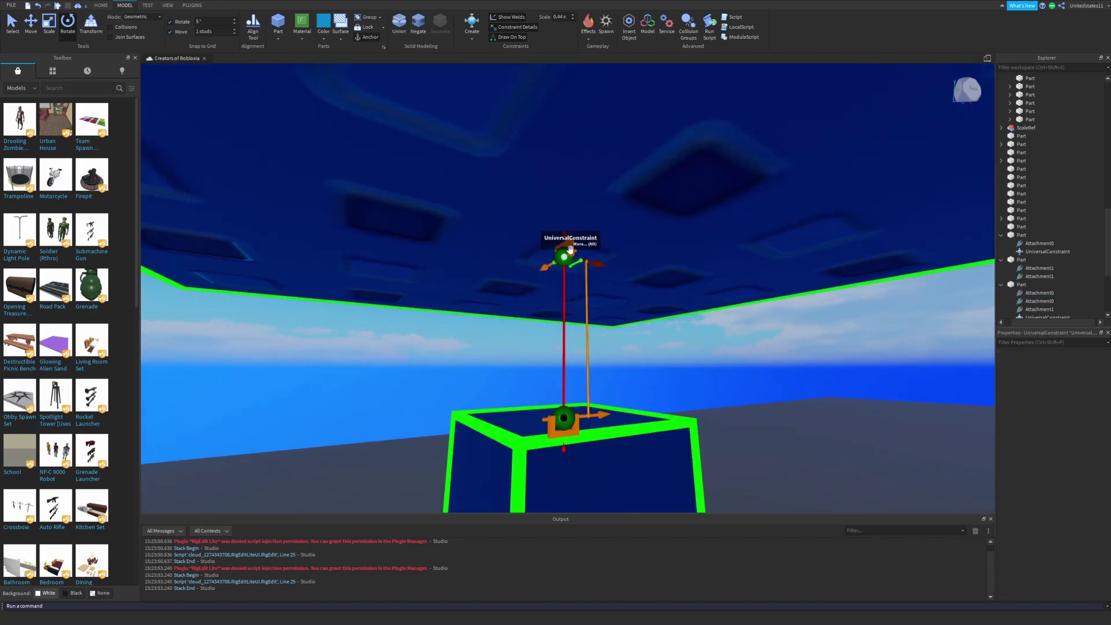
pyautogui.click(70, 31)
pyautogui.moveTo(443, 214); pyautogui.dragTo(444, 214, button='right')
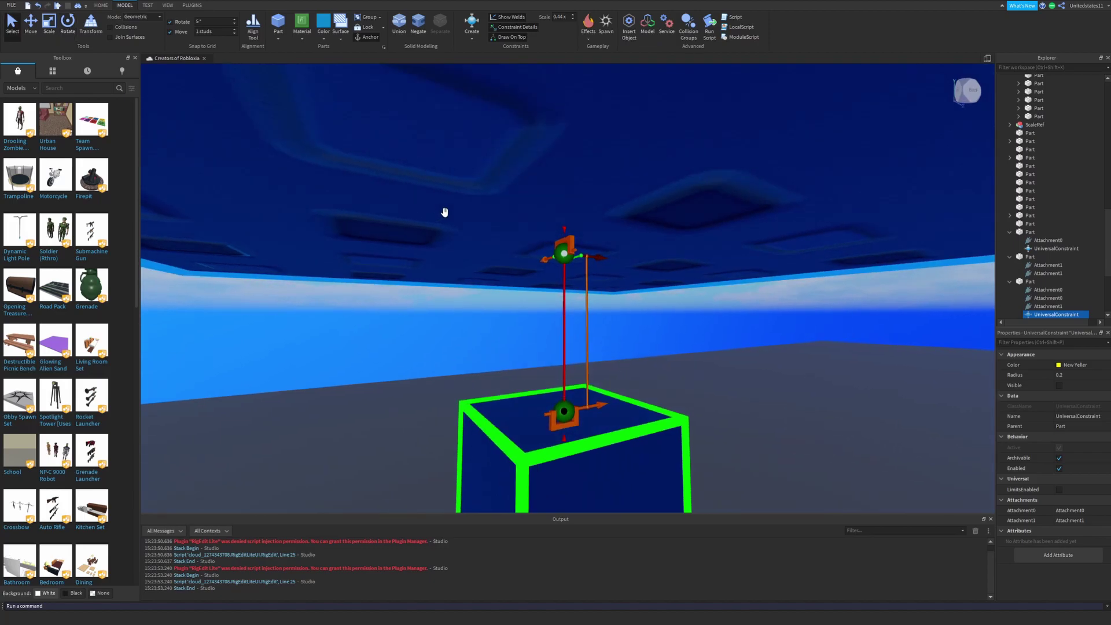
pyautogui.click(565, 412)
pyautogui.click(704, 369)
pyautogui.click(567, 409)
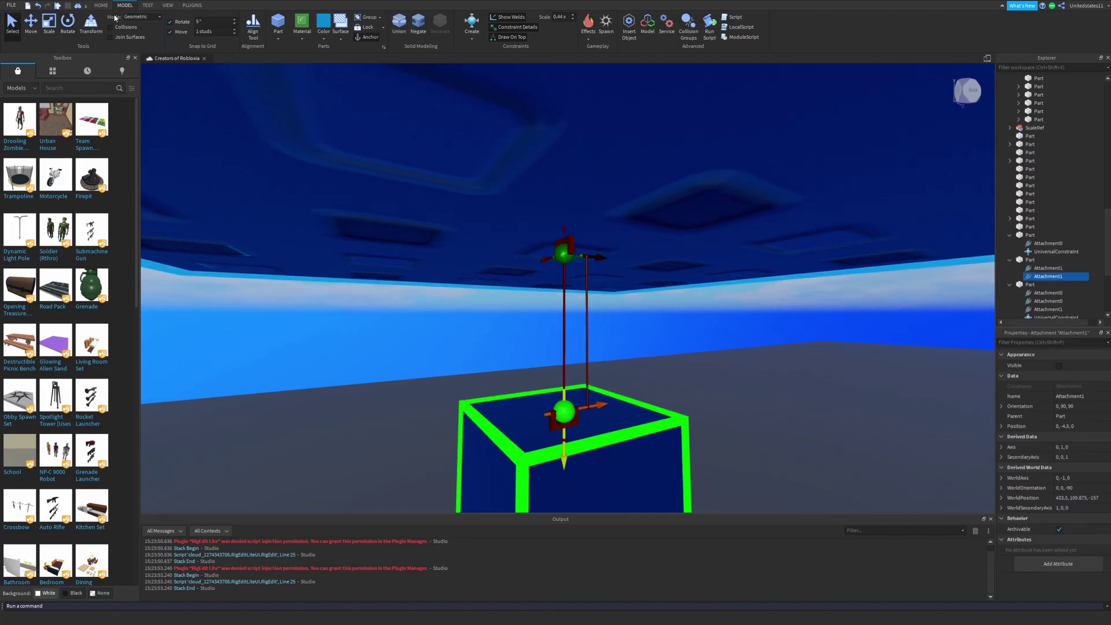
pyautogui.moveTo(585, 442); pyautogui.dragTo(649, 410)
pyautogui.moveTo(649, 410); pyautogui.dragTo(608, 411, button='right')
pyautogui.moveTo(591, 442); pyautogui.dragTo(601, 442)
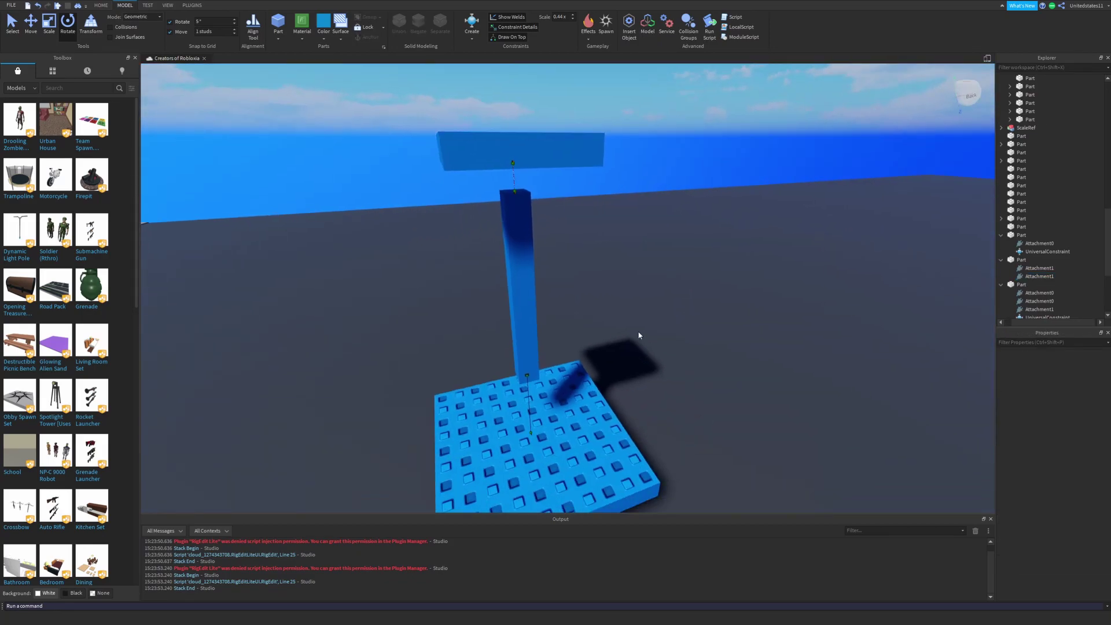
# - Rotate the hanging plate 90° about its vertical axis to orientation 0, 0, 0
pyautogui.scroll(5, 607, 347)
pyautogui.click(619, 400)
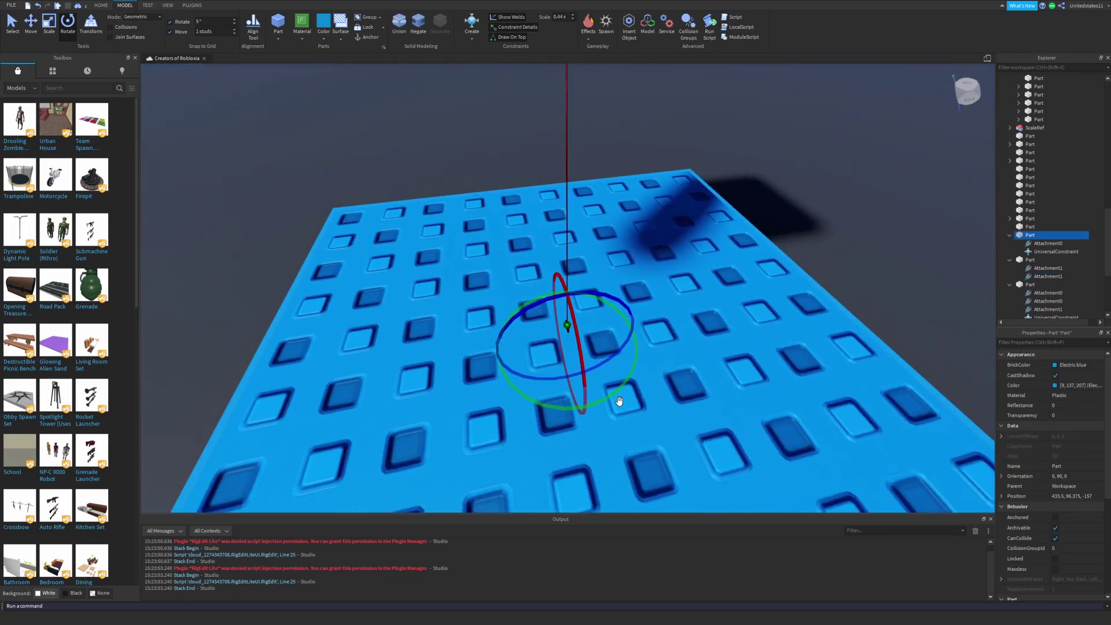
pyautogui.moveTo(619, 401); pyautogui.dragTo(505, 382)
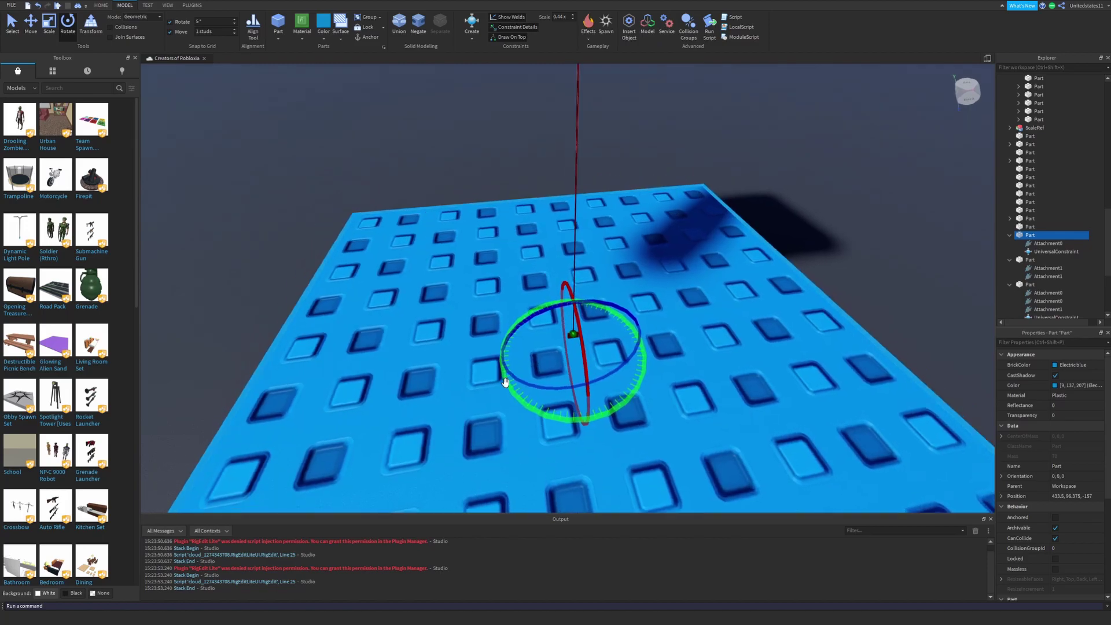
pyautogui.scroll(-5, 505, 382)
pyautogui.click(675, 196)
pyautogui.moveTo(674, 196); pyautogui.dragTo(711, 199, button='right')
# - Run the simulation without a character and examine the joint between the pillar and the hanging plate up close
pyautogui.click(148, 5)
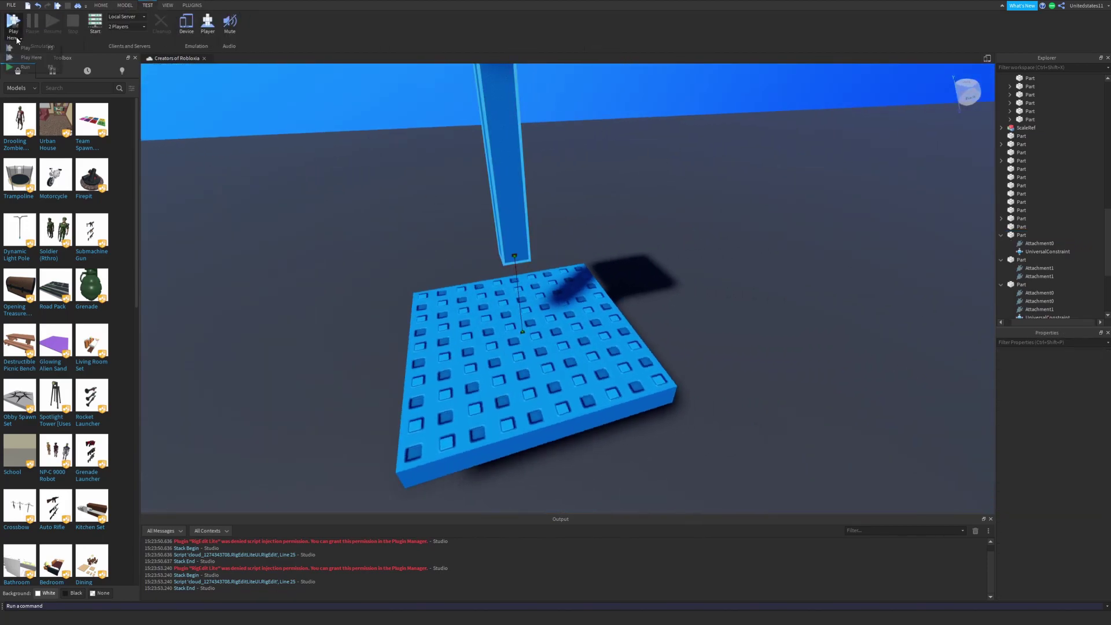
pyautogui.moveTo(555, 284); pyautogui.dragTo(532, 283, button='right')
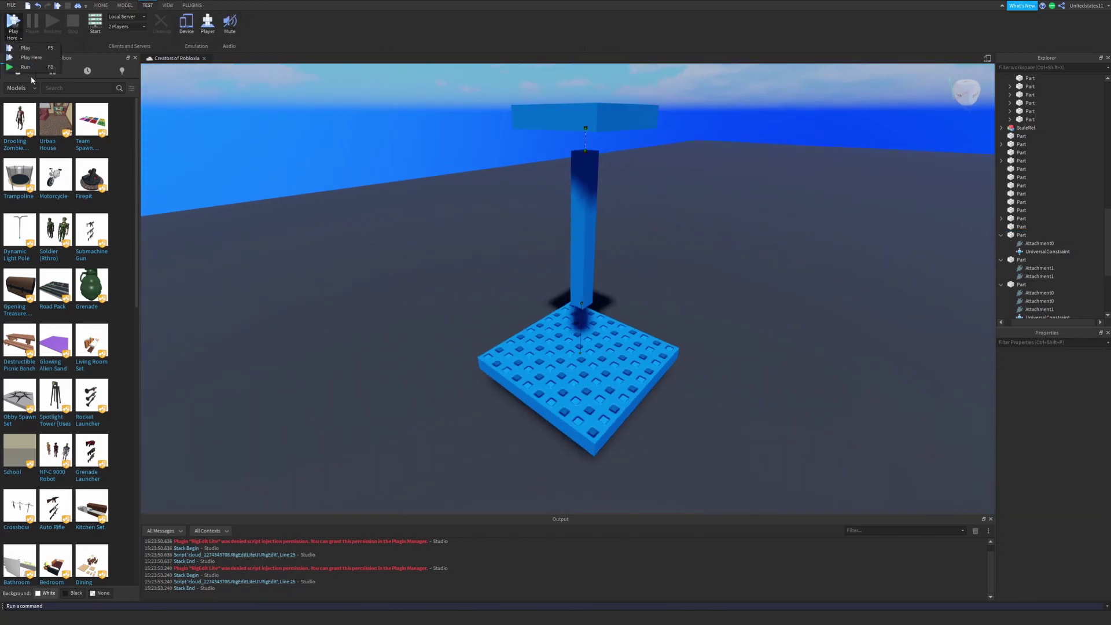
pyautogui.click(26, 67)
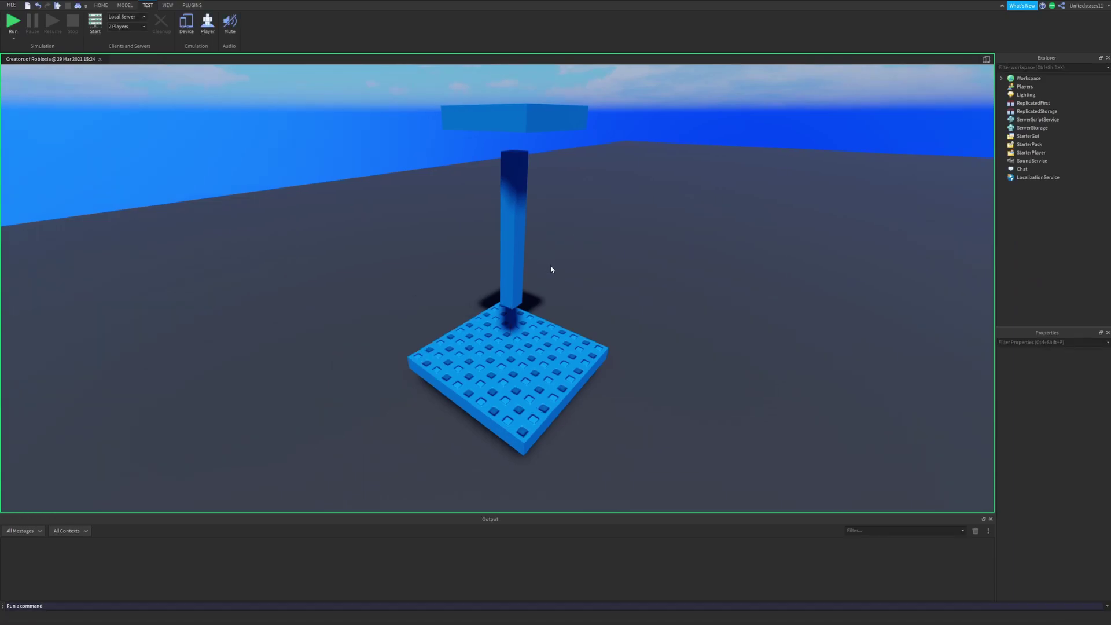
pyautogui.moveTo(550, 269); pyautogui.dragTo(553, 265, button='right')
pyautogui.scroll(3, 607, 279)
pyautogui.click(125, 6)
pyautogui.scroll(3, 473, 153)
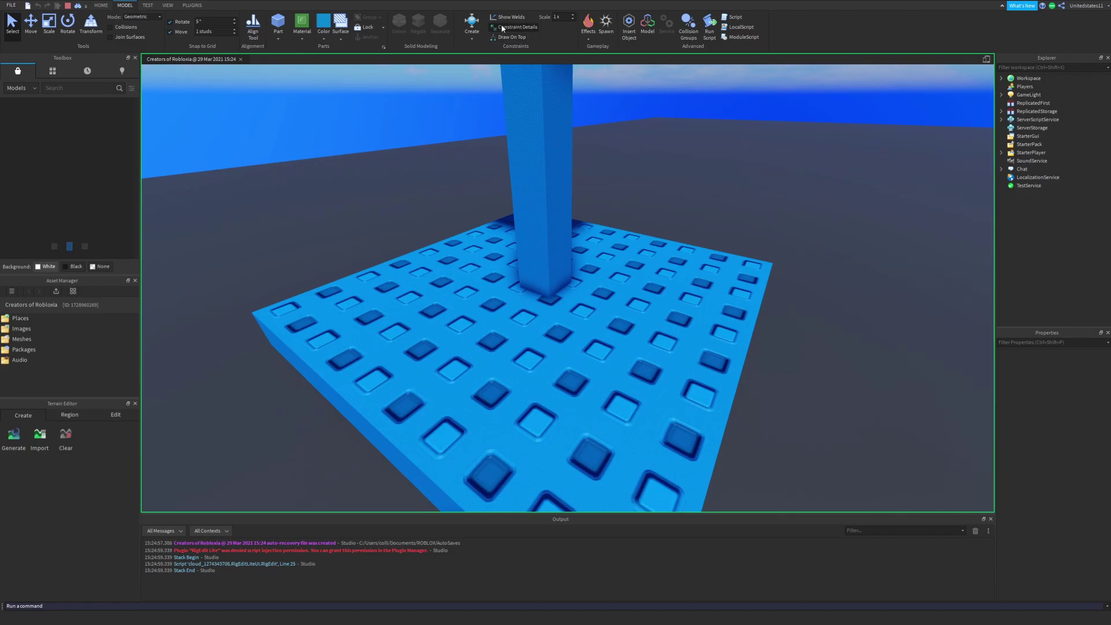
pyautogui.scroll(4, 575, 151)
pyautogui.moveTo(575, 151); pyautogui.dragTo(575, 151, button='right')
pyautogui.scroll(-4, 575, 151)
pyautogui.moveTo(699, 353); pyautogui.dragTo(699, 353, button='right')
# - Select the pillar in the running simulation and rotate it back and forth about its vertical axis to test the joints
pyautogui.click(67, 5)
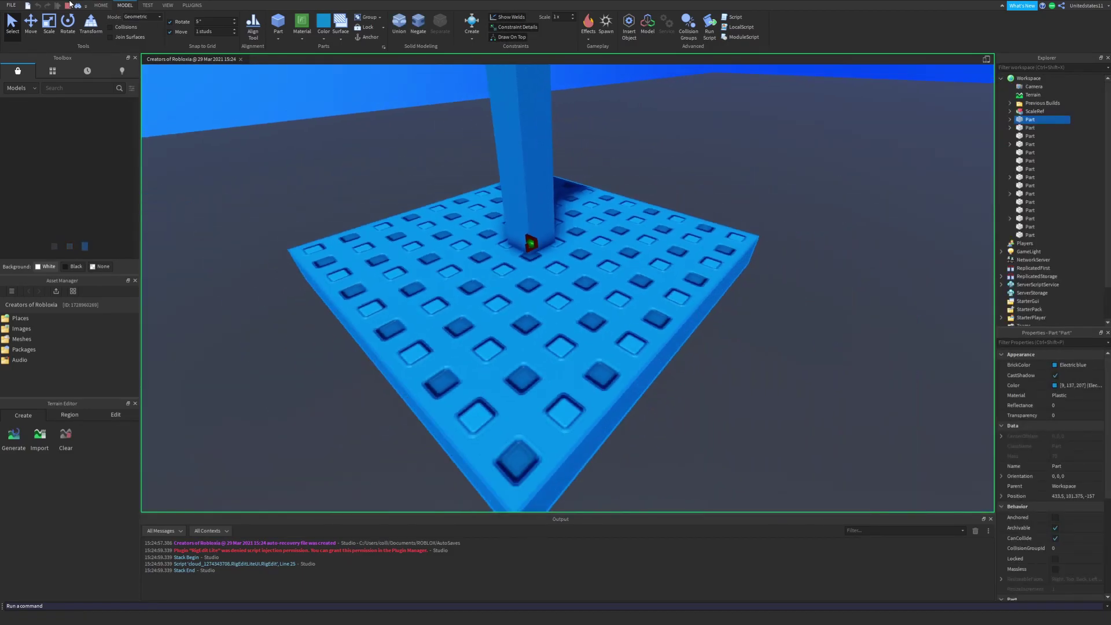
pyautogui.moveTo(544, 302); pyautogui.dragTo(665, 240)
pyautogui.scroll(-3, 685, 207)
pyautogui.moveTo(685, 207); pyautogui.dragTo(685, 207, button='right')
pyautogui.scroll(-2, 685, 207)
pyautogui.click(547, 232)
pyautogui.scroll(2, 550, 234)
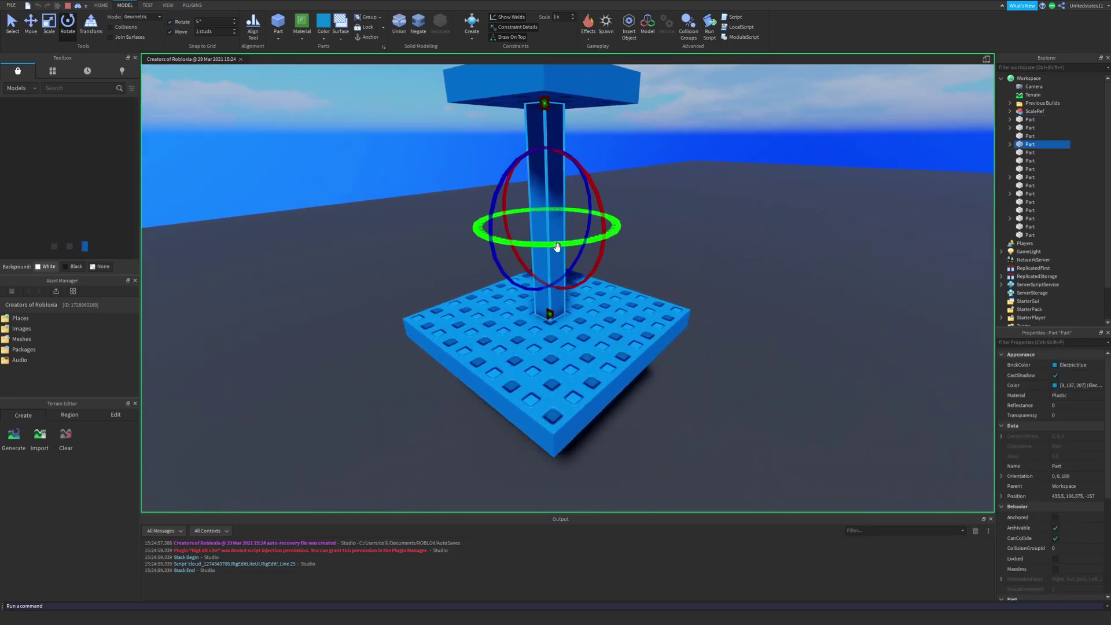
pyautogui.moveTo(557, 245); pyautogui.dragTo(482, 228)
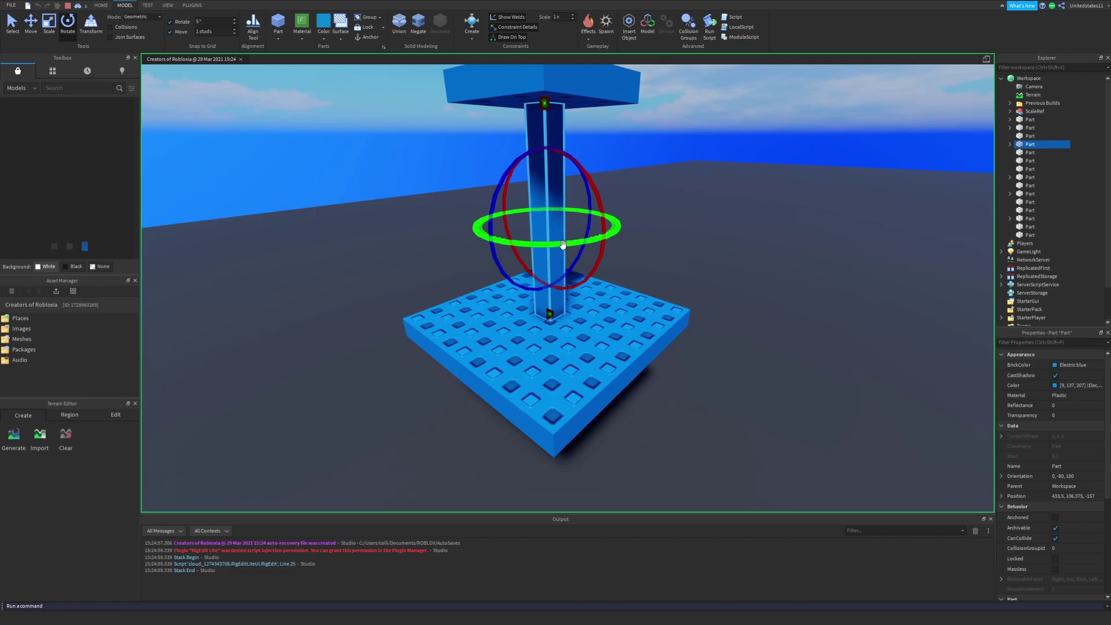
pyautogui.moveTo(562, 244); pyautogui.dragTo(614, 217)
# - Test rotating the slab above the pillar in the running simulation and view the whole assembly
pyautogui.click(575, 99)
pyautogui.moveTo(575, 101); pyautogui.dragTo(575, 101, button='right')
pyautogui.moveTo(573, 105); pyautogui.dragTo(547, 128)
pyautogui.scroll(-4, 575, 250)
pyautogui.moveTo(570, 245); pyautogui.dragTo(576, 245, button='right')
# - Outside the simulation, tilt the hanging plate about its X axis to orientation 25, 0, 0
pyautogui.click(685, 209)
pyautogui.scroll(2, 685, 208)
pyautogui.moveTo(685, 209); pyautogui.dragTo(685, 207, button='right')
pyautogui.scroll(3, 696, 212)
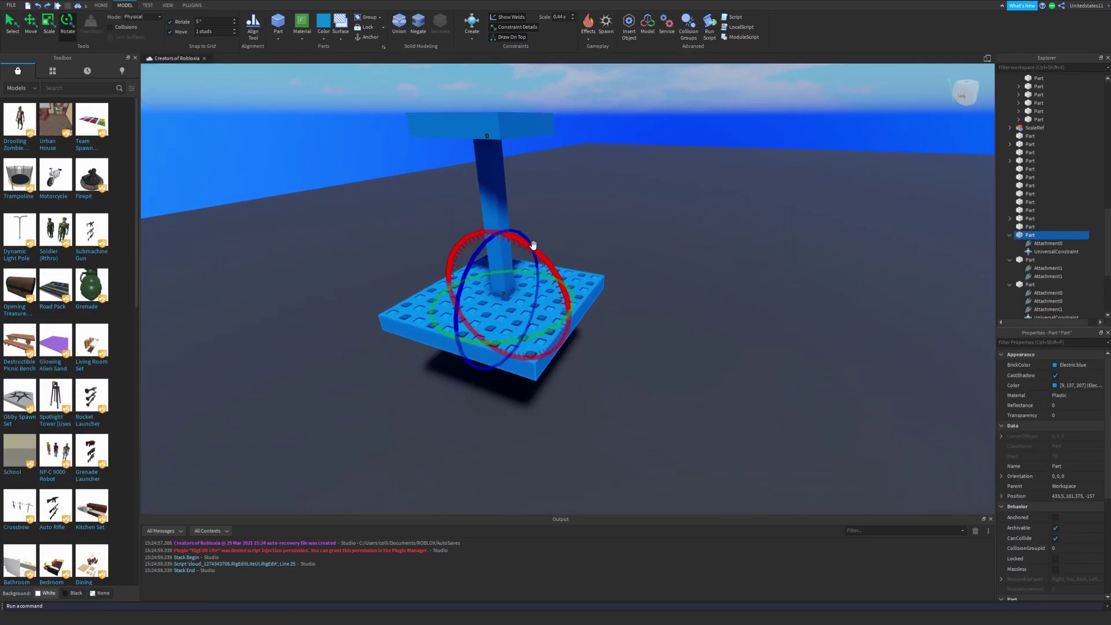
pyautogui.moveTo(533, 244); pyautogui.dragTo(572, 258)
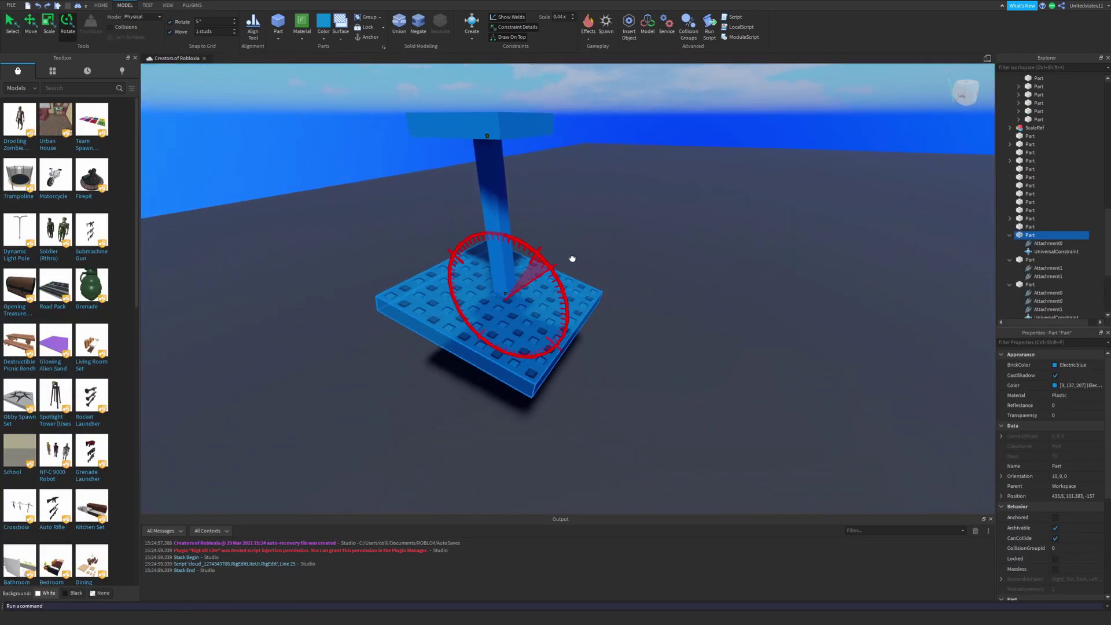
pyautogui.moveTo(576, 310); pyautogui.dragTo(556, 266)
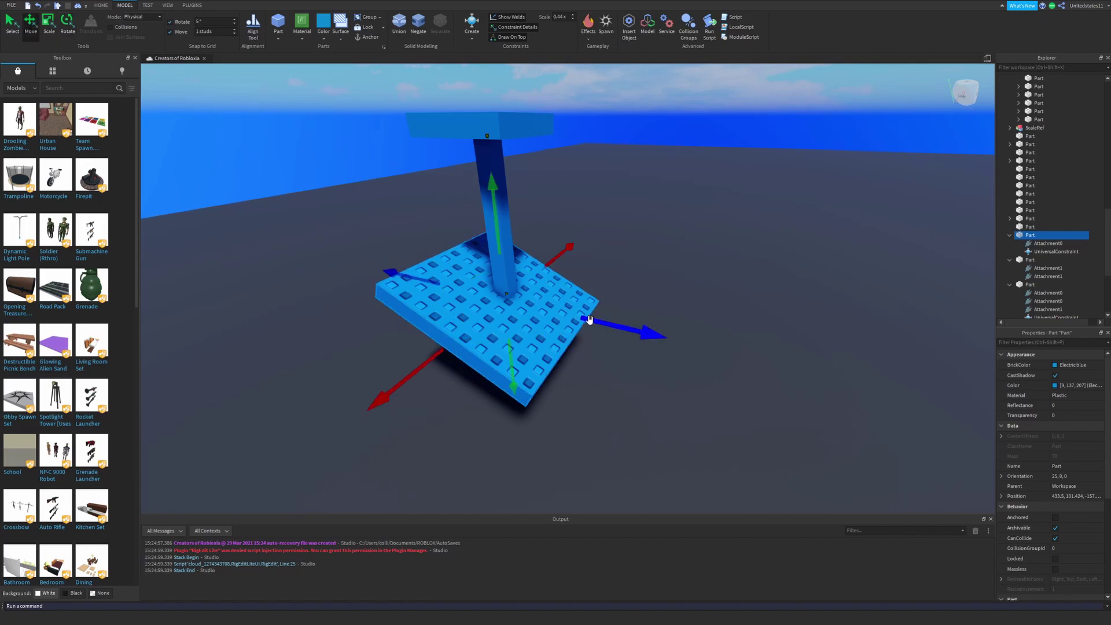
# - Try moving and rotating the tilted hanging plate in Physical mode so the jointed pillar swings with it
pyautogui.moveTo(589, 320); pyautogui.dragTo(516, 233)
pyautogui.click(67, 25)
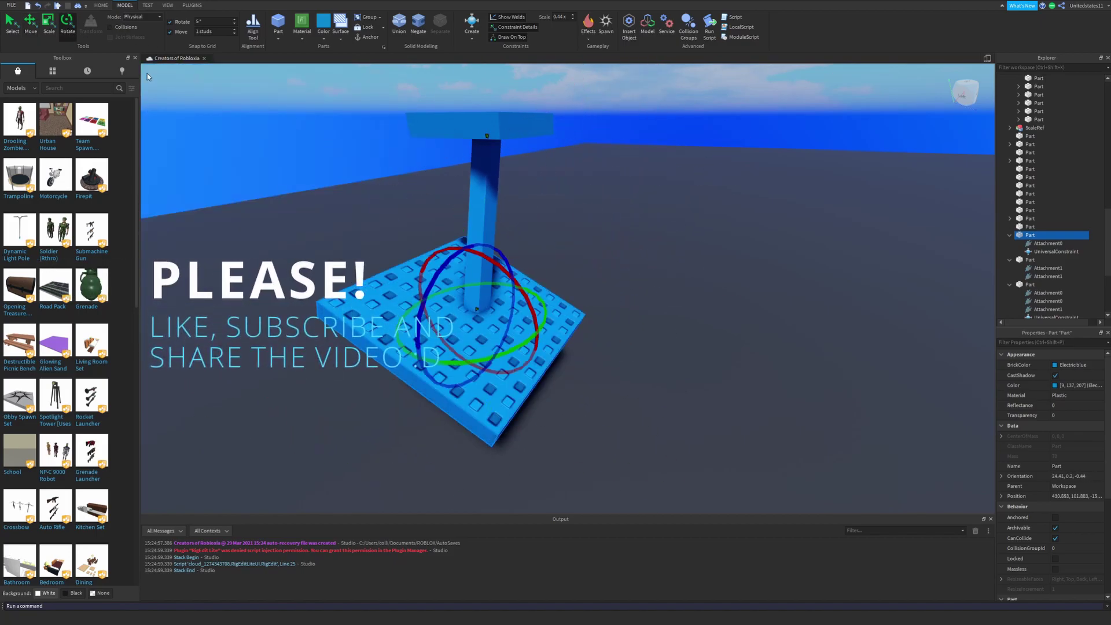
pyautogui.moveTo(500, 350); pyautogui.dragTo(183, 142)
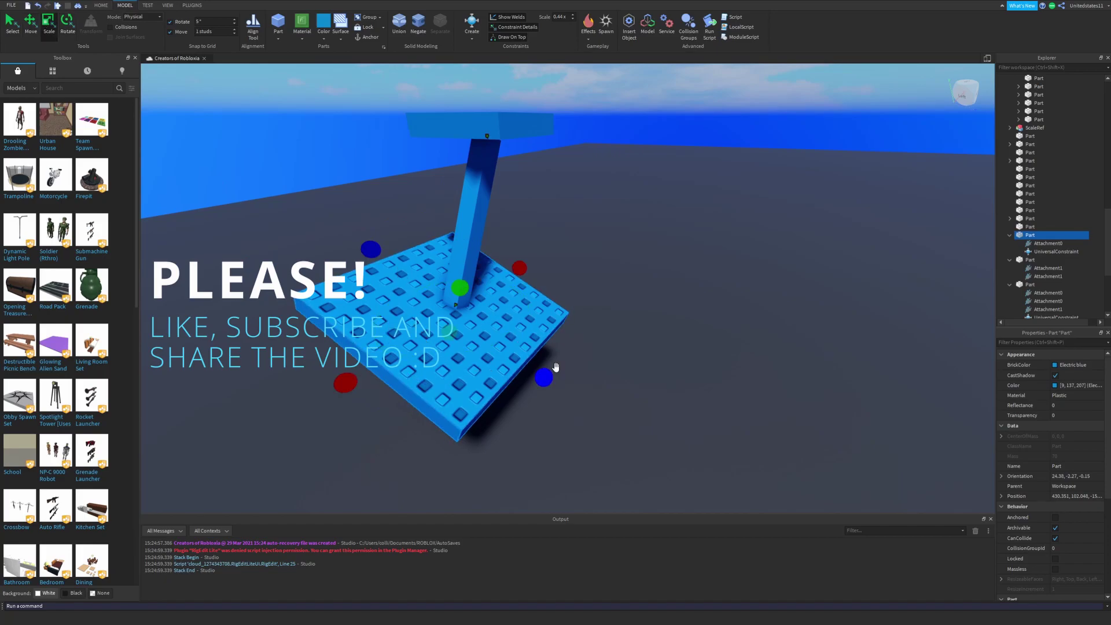
# - Try shortening the hanging plate with the Scale tool, and undo the resize
pyautogui.moveTo(543, 378); pyautogui.dragTo(498, 343)
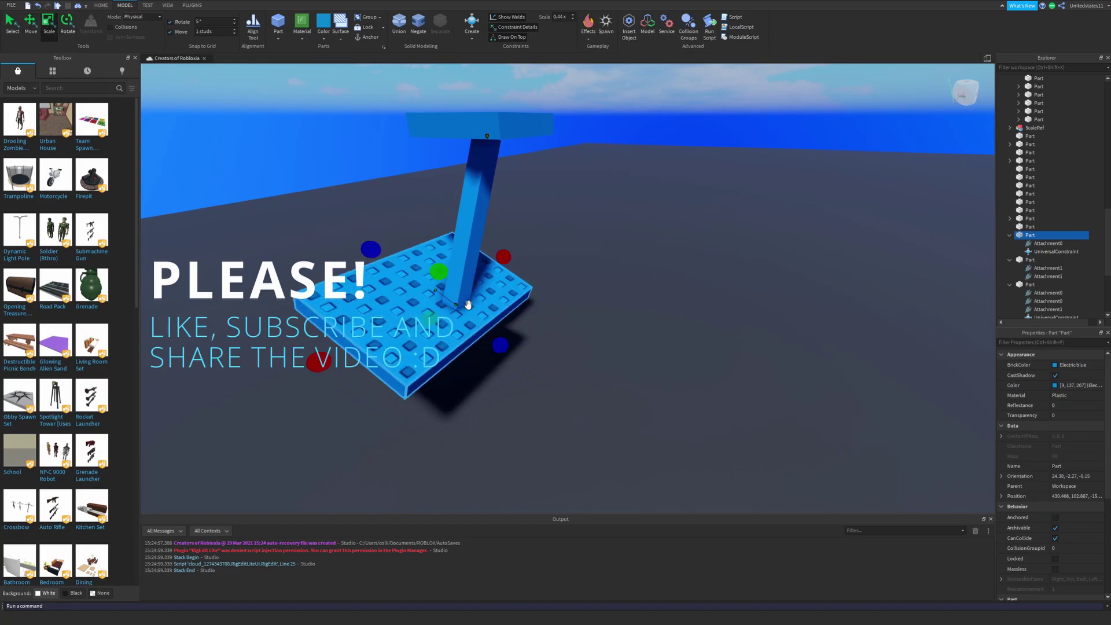
pyautogui.hotkey('ctrl', 'z')
pyautogui.scroll(-2, 443, 254)
pyautogui.moveTo(443, 254); pyautogui.dragTo(445, 255, button='right')
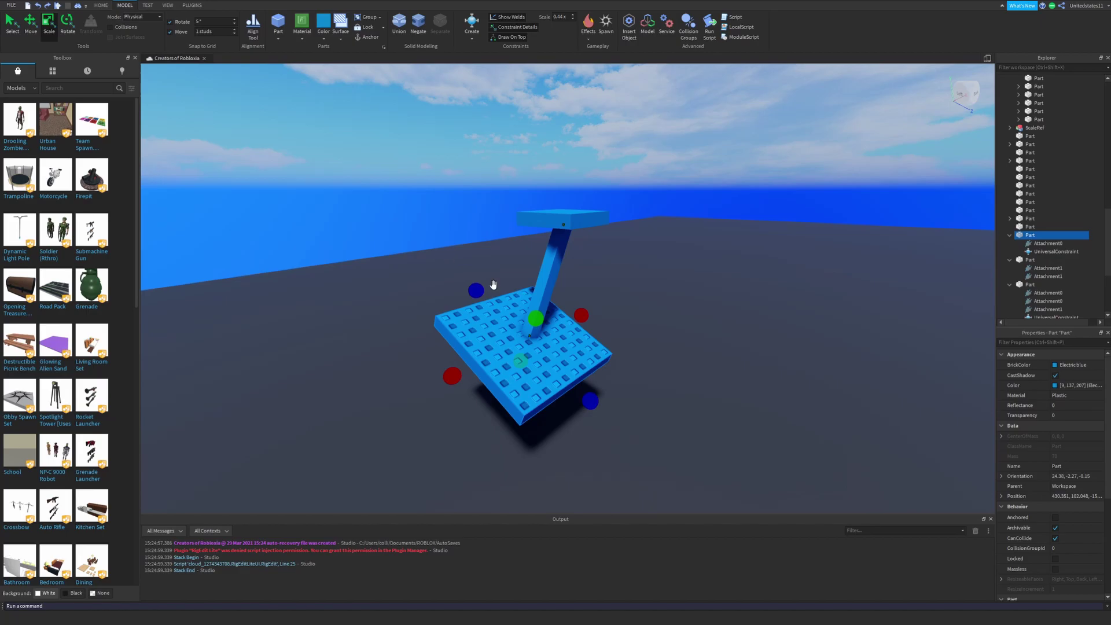
# - Try shrinking the hanging plate further along its sides, and undo the resizes and moves back to orientation 25, 0, 0
pyautogui.moveTo(490, 285); pyautogui.dragTo(482, 336)
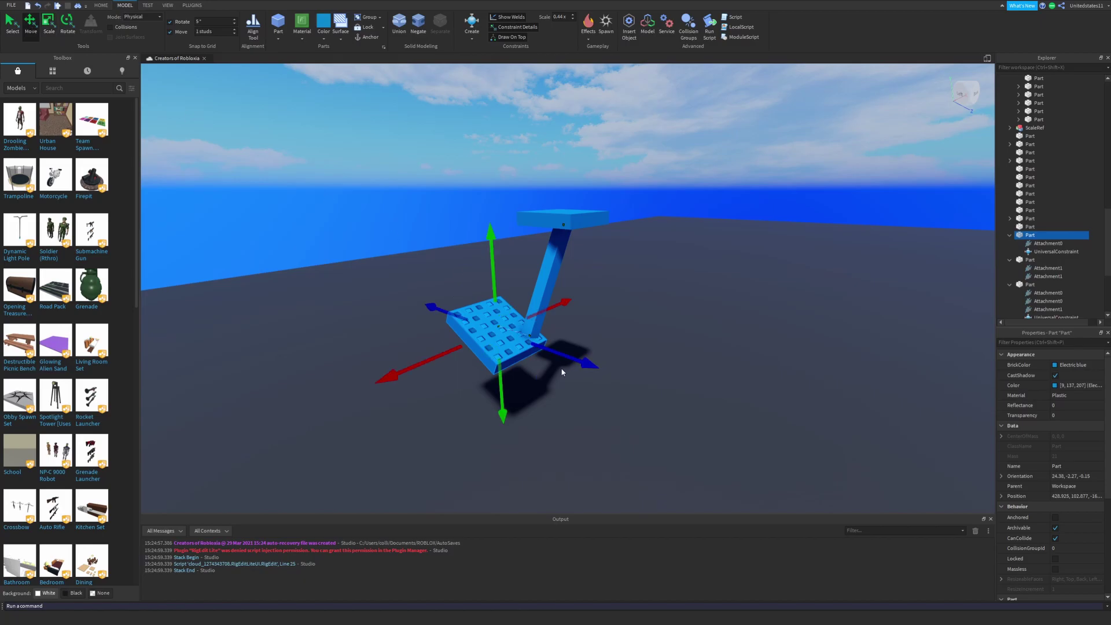
pyautogui.moveTo(497, 333); pyautogui.dragTo(520, 419)
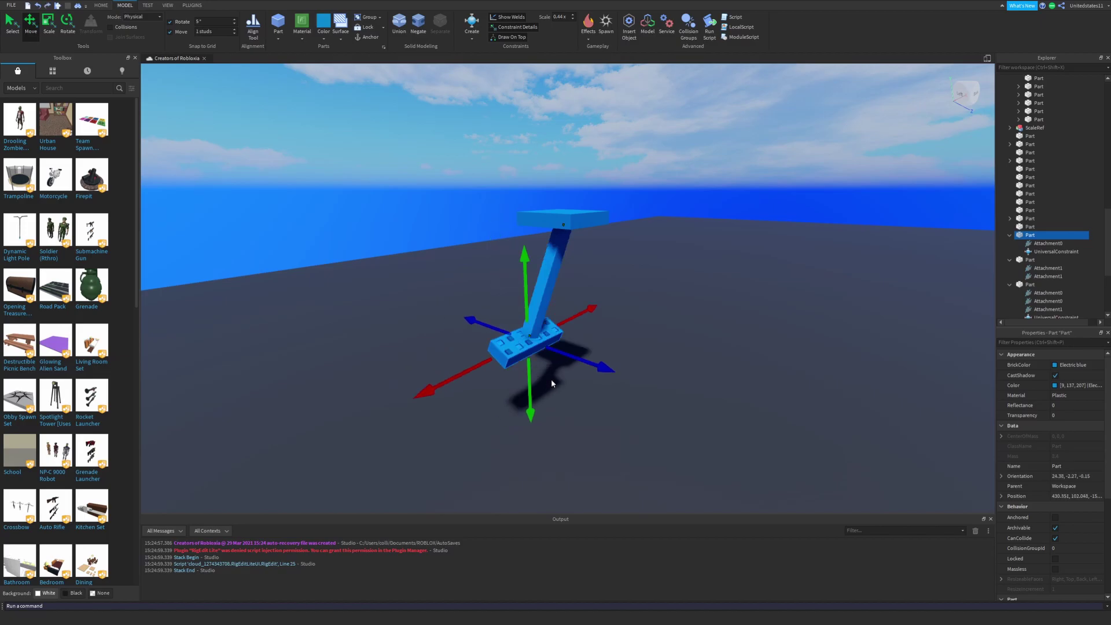
pyautogui.hotkey('ctrl', 'z')
pyautogui.hotkey('ctrl', 'z')
pyautogui.hotkey('ctrl', 'z')
pyautogui.hotkey('ctrl', 'z')
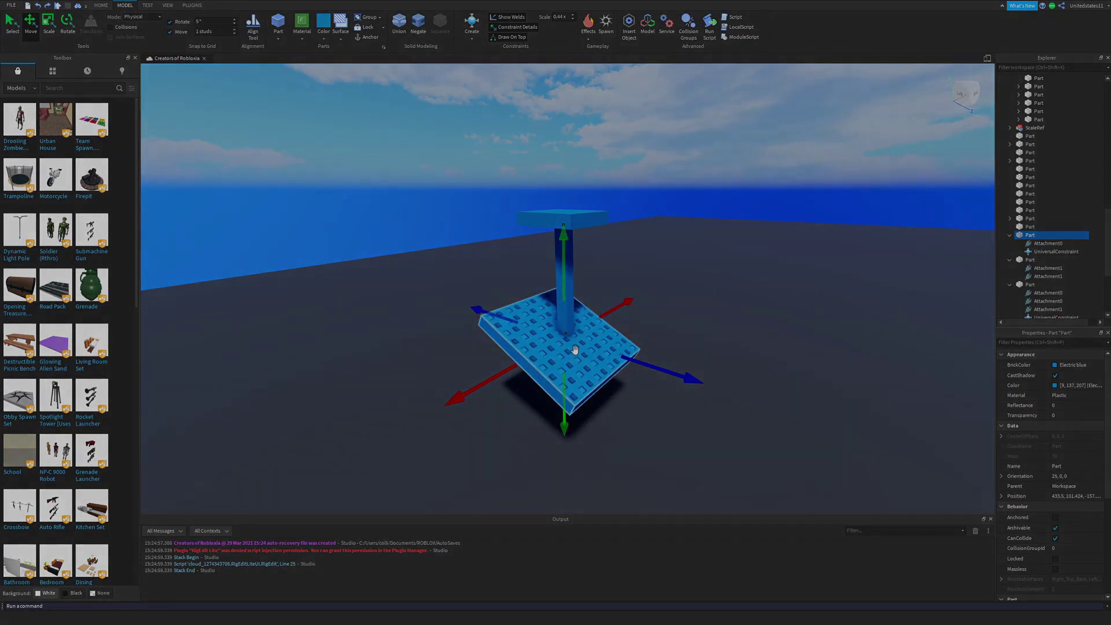
pyautogui.click(639, 243)
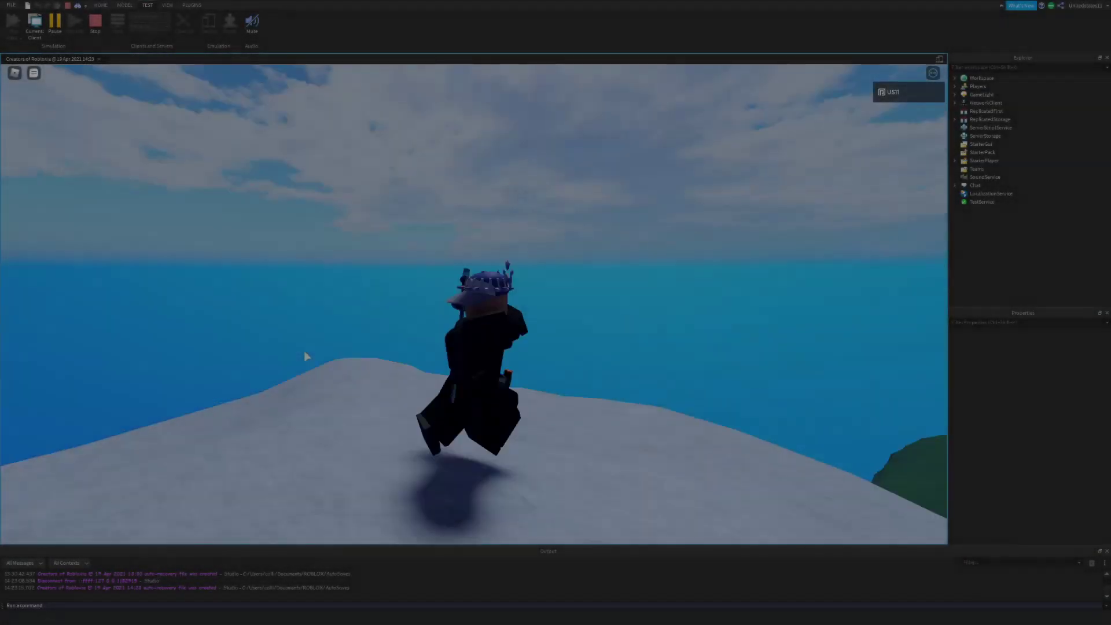
pyautogui.press('w')
pyautogui.moveTo(304, 350); pyautogui.dragTo(304, 350, button='right')
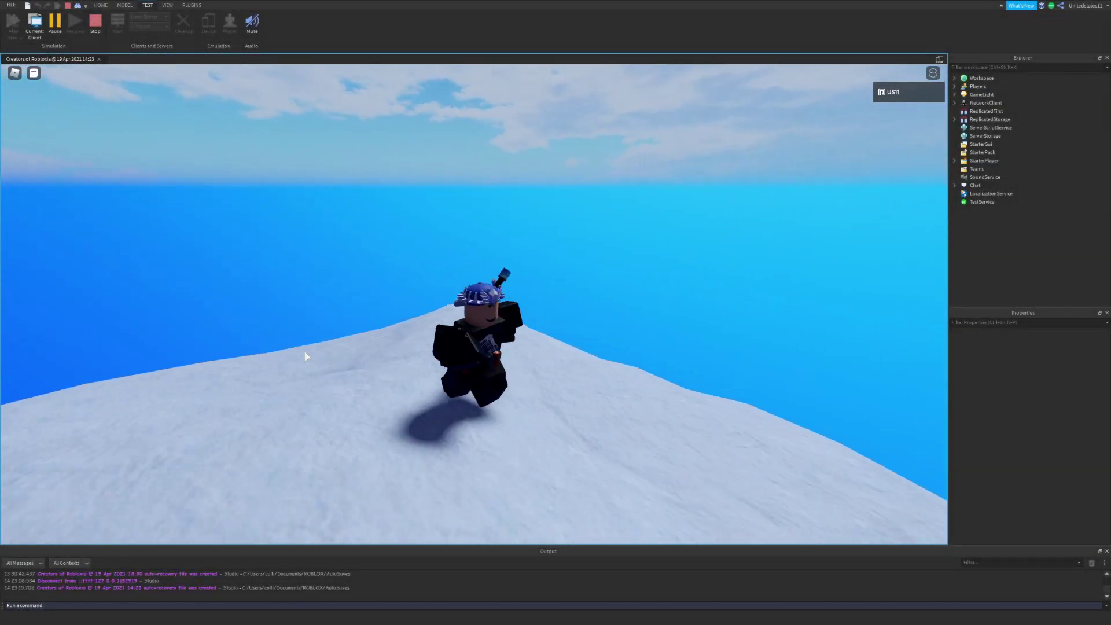
pyautogui.moveTo(433, 356); pyautogui.dragTo(433, 355, button='right')
pyautogui.press('w')
pyautogui.press('s')
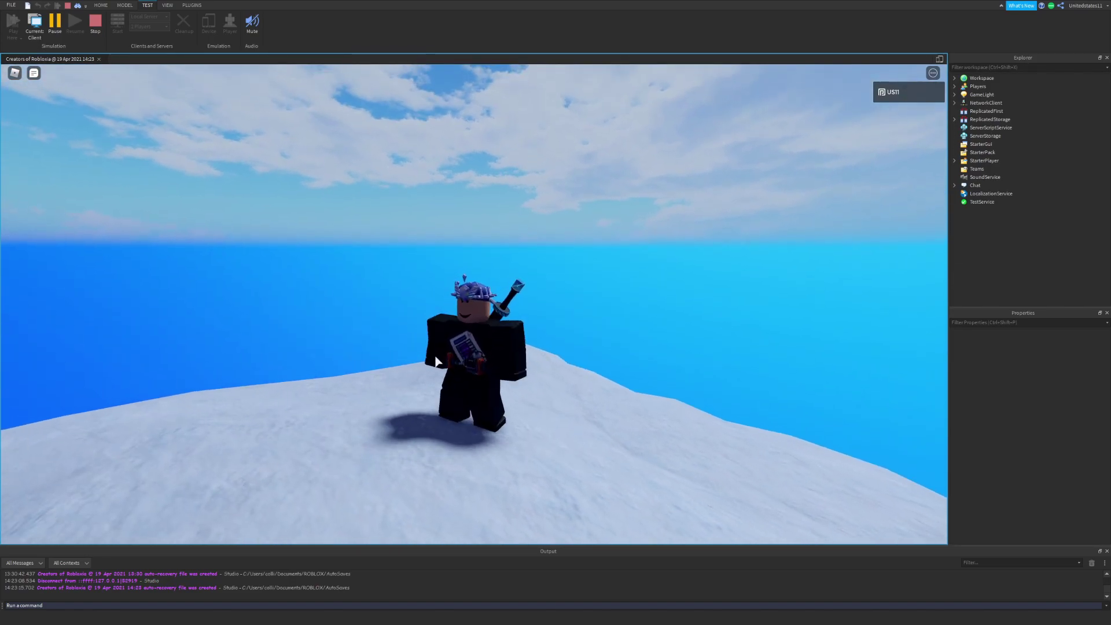
pyautogui.press('w')
pyautogui.press('s')
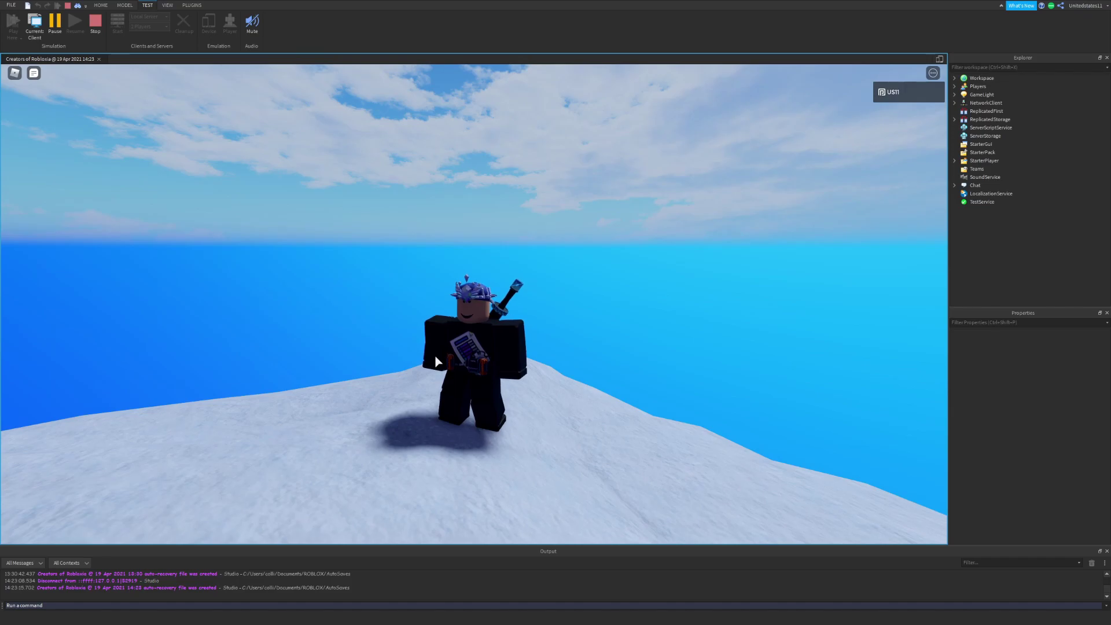
pyautogui.press('w')
pyautogui.moveTo(476, 348); pyautogui.dragTo(504, 319, button='right')
pyautogui.press('s')
pyautogui.press('w')
pyautogui.press('s')
pyautogui.press('w')
pyautogui.press('s')
pyautogui.press('w')
pyautogui.press('s')
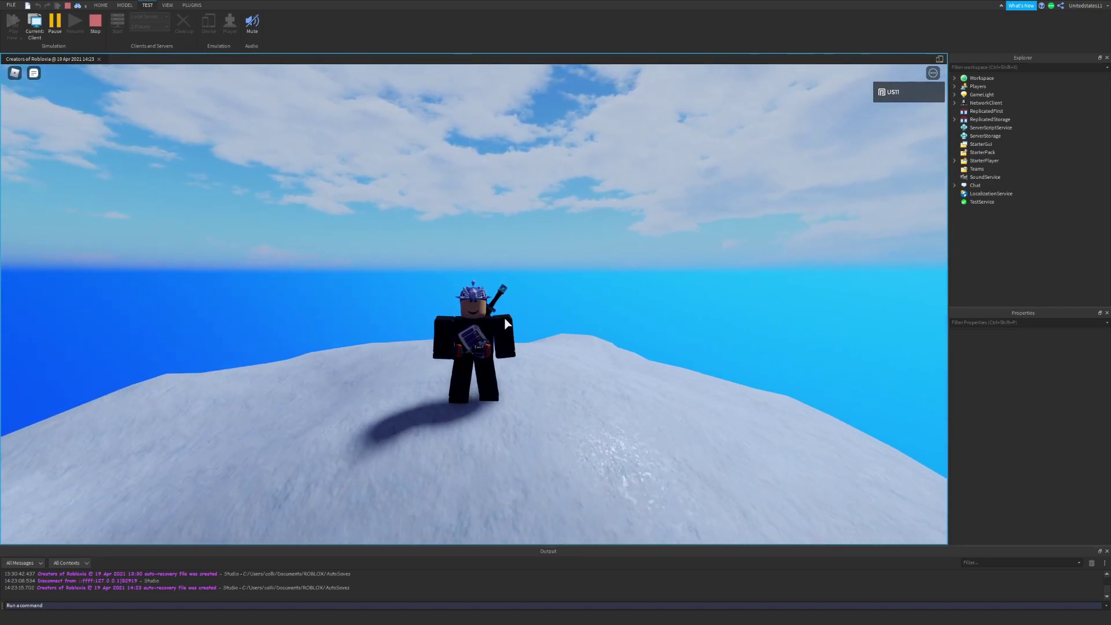
pyautogui.press('w')
pyautogui.press('s')
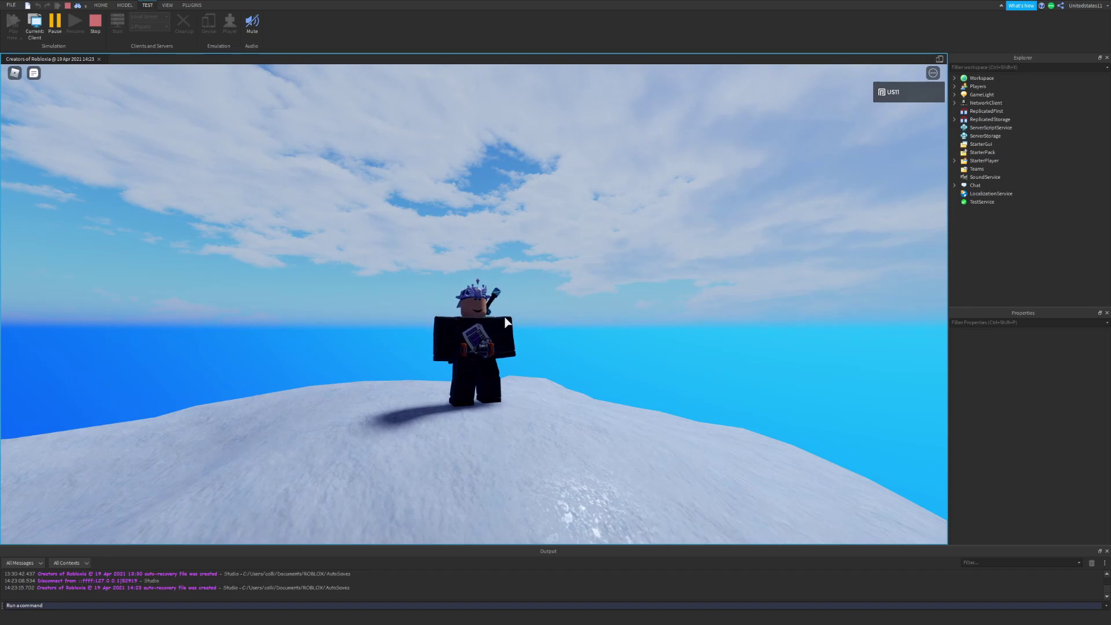
pyautogui.press('w')
pyautogui.moveTo(505, 319); pyautogui.dragTo(532, 328, button='right')
pyautogui.press('s')
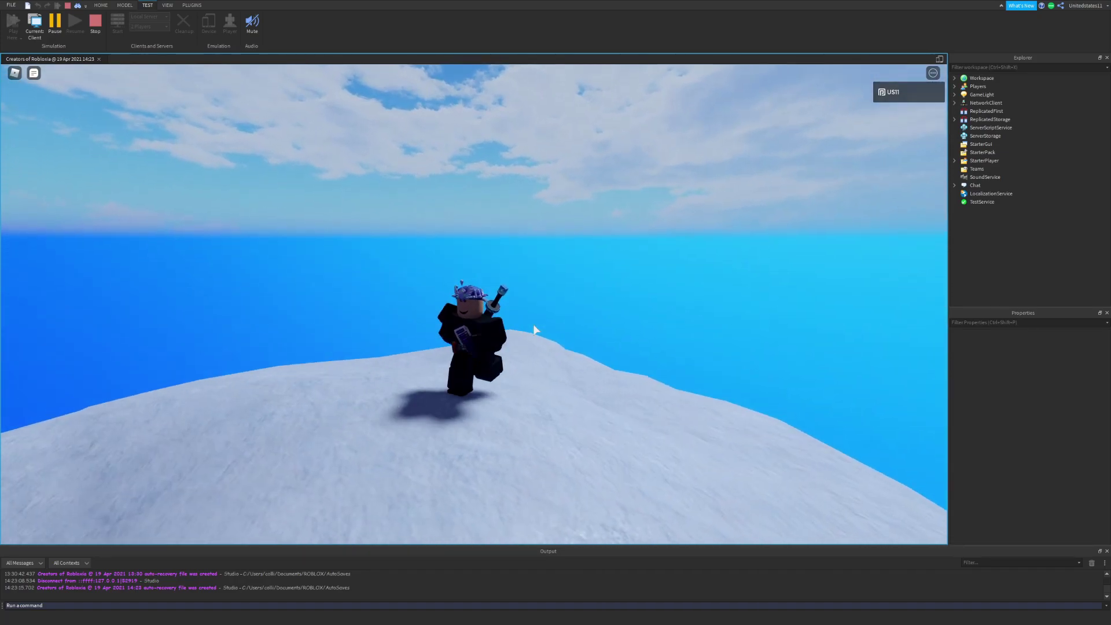
pyautogui.press('w')
pyautogui.press('s')
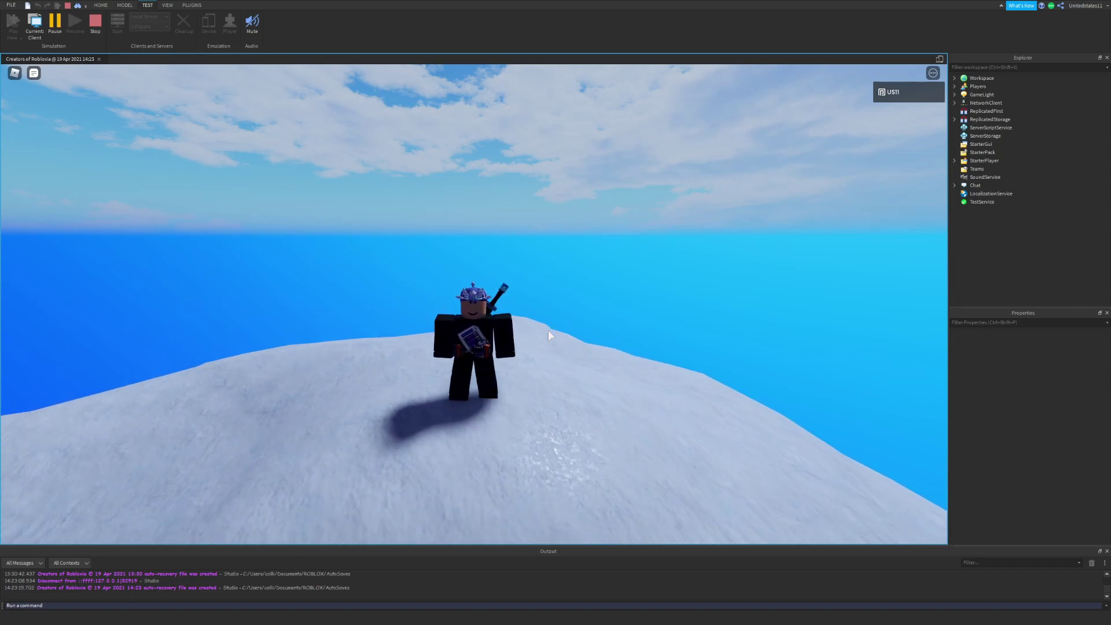
pyautogui.press('w')
pyautogui.moveTo(557, 330); pyautogui.dragTo(557, 331, button='right')
pyautogui.press('s')
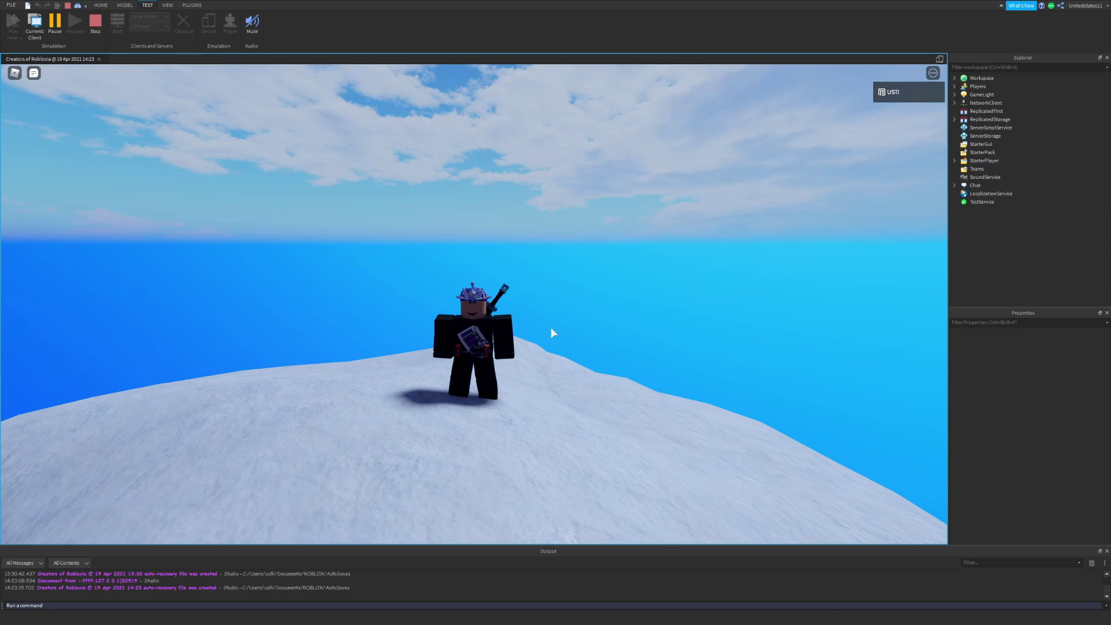
pyautogui.press('w')
pyautogui.press('s')
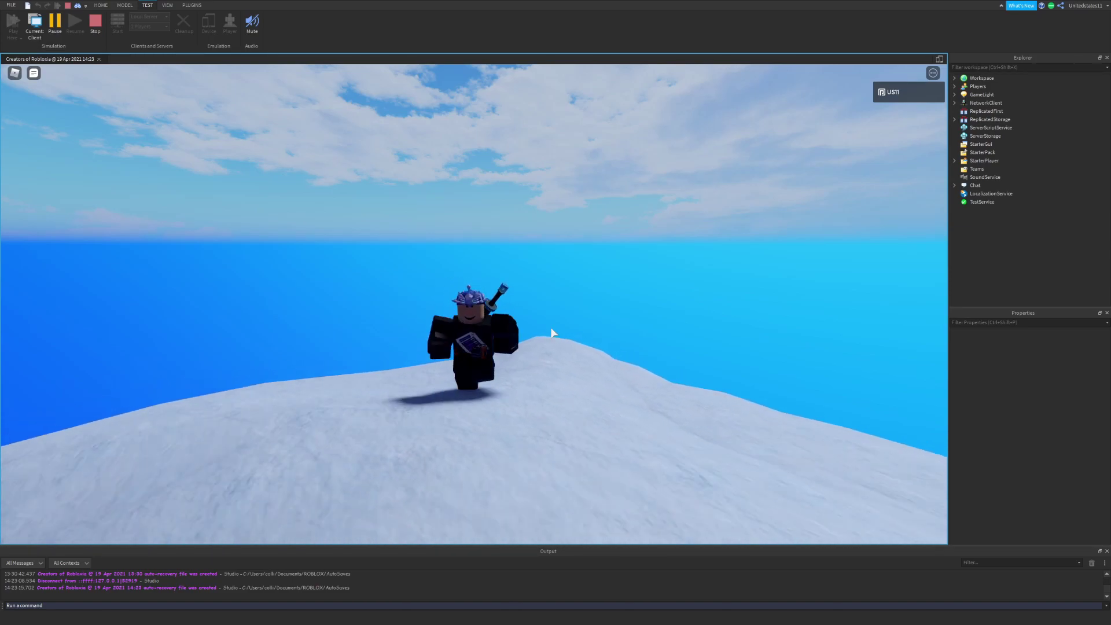
pyautogui.press('s')
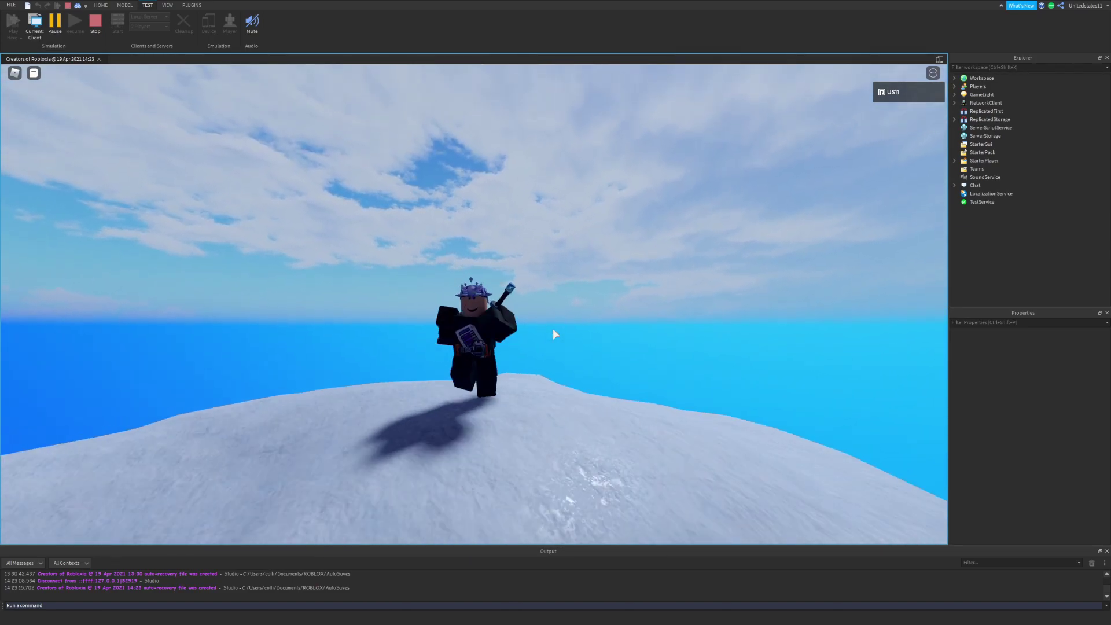